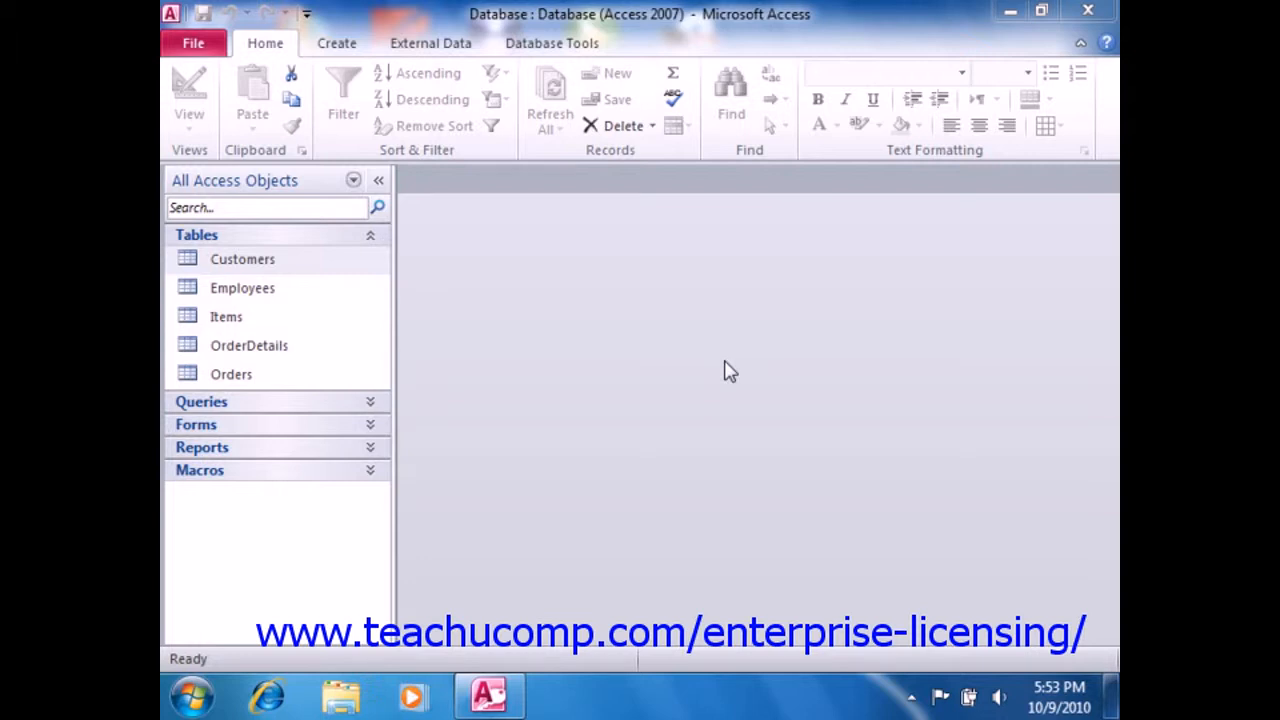
- Start an After Insert data macro for the Customers table and add an If block to it
double_click(335, 268)
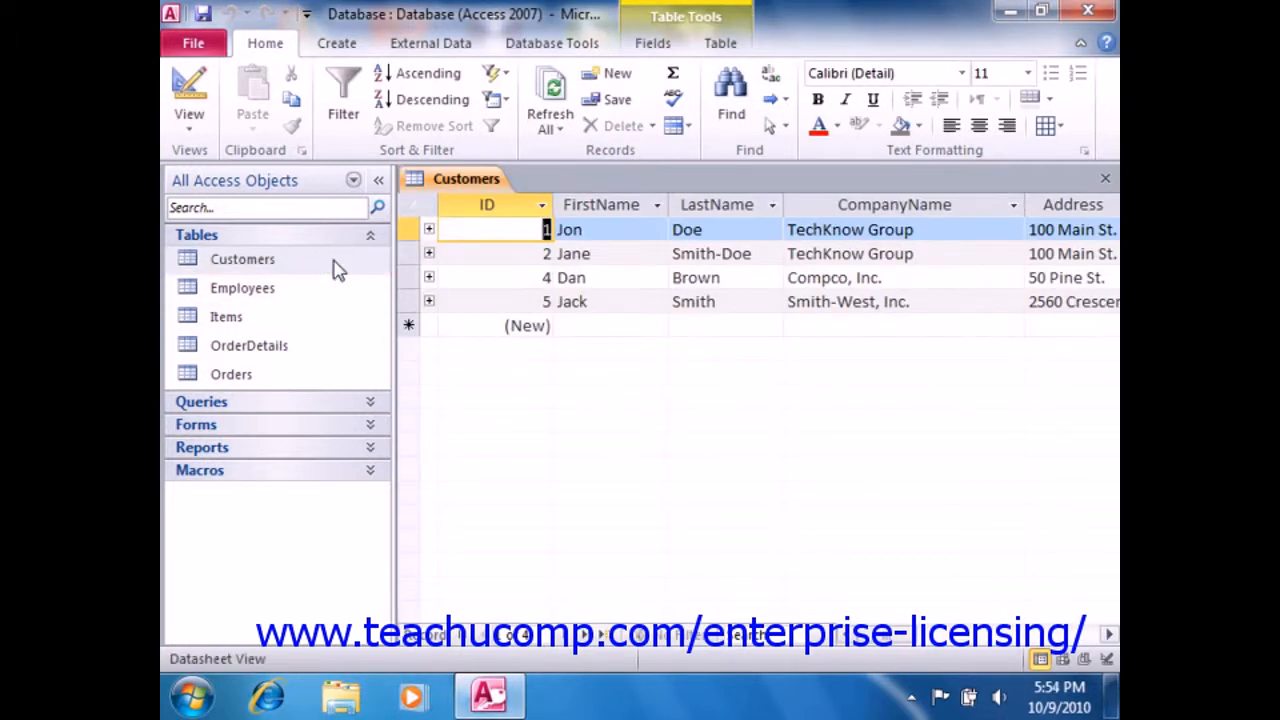
left_click(720, 44)
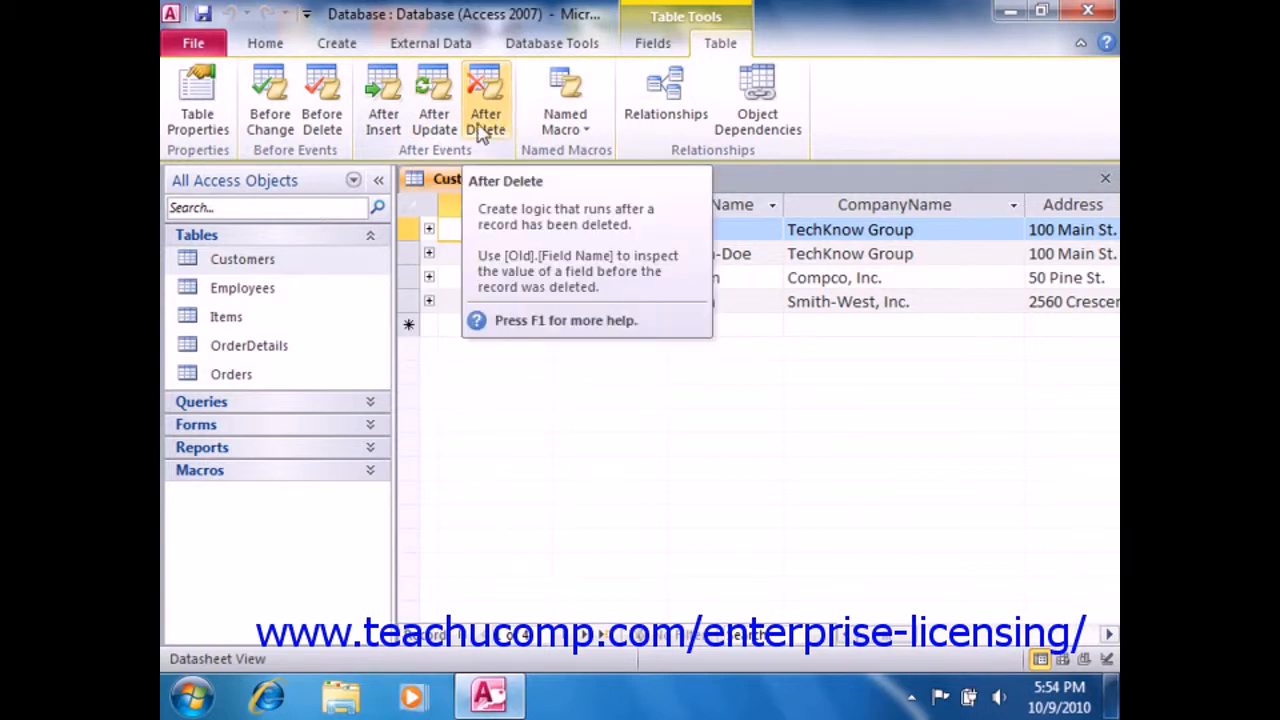
left_click(397, 128)
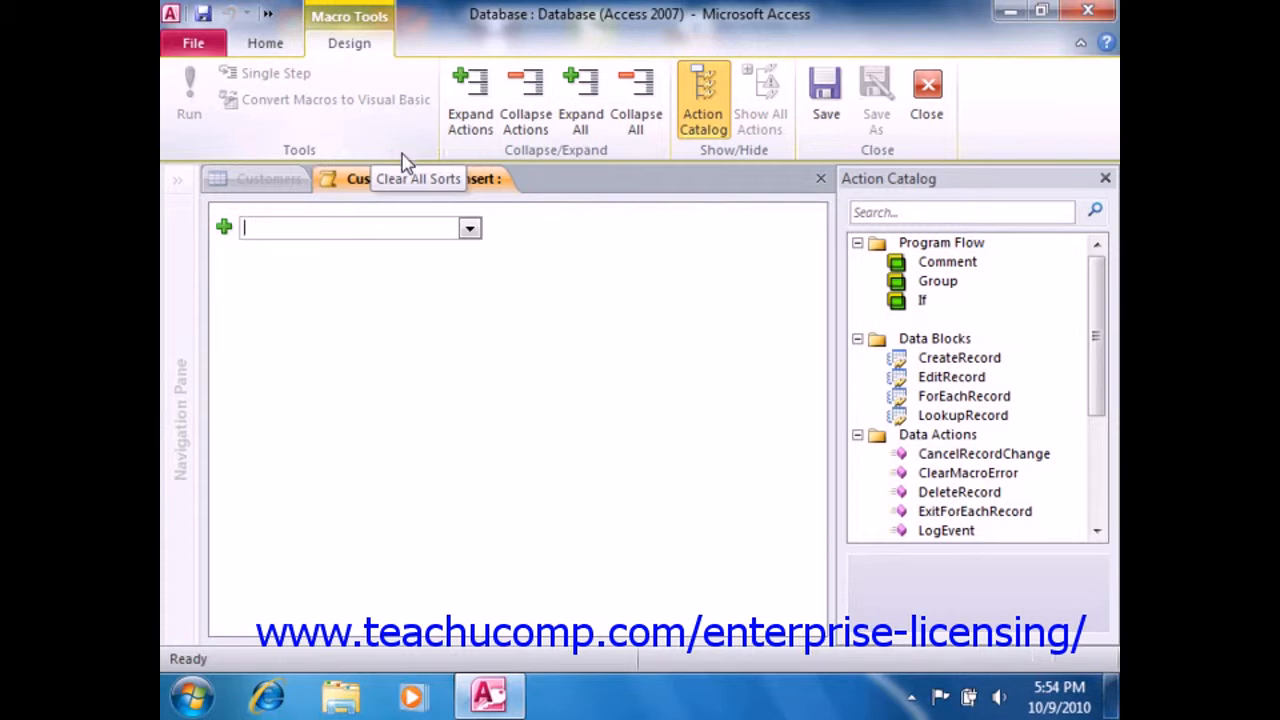
left_click(470, 230)
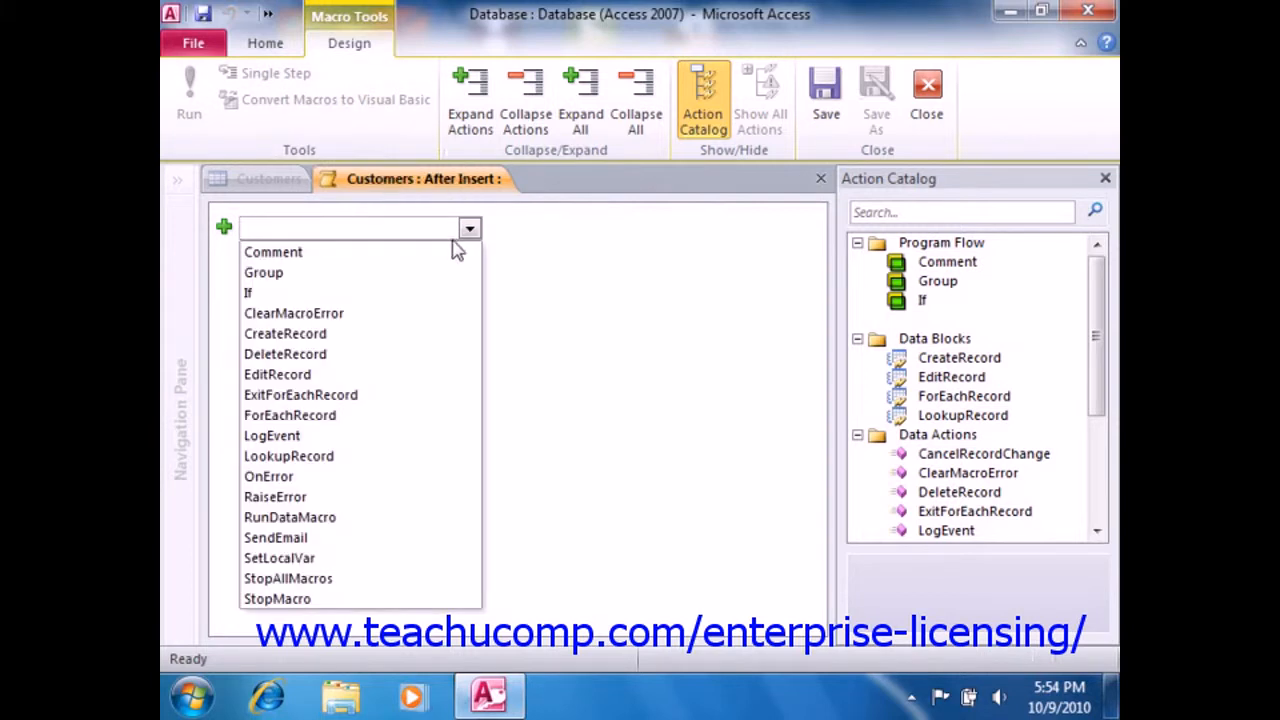
left_click(393, 297)
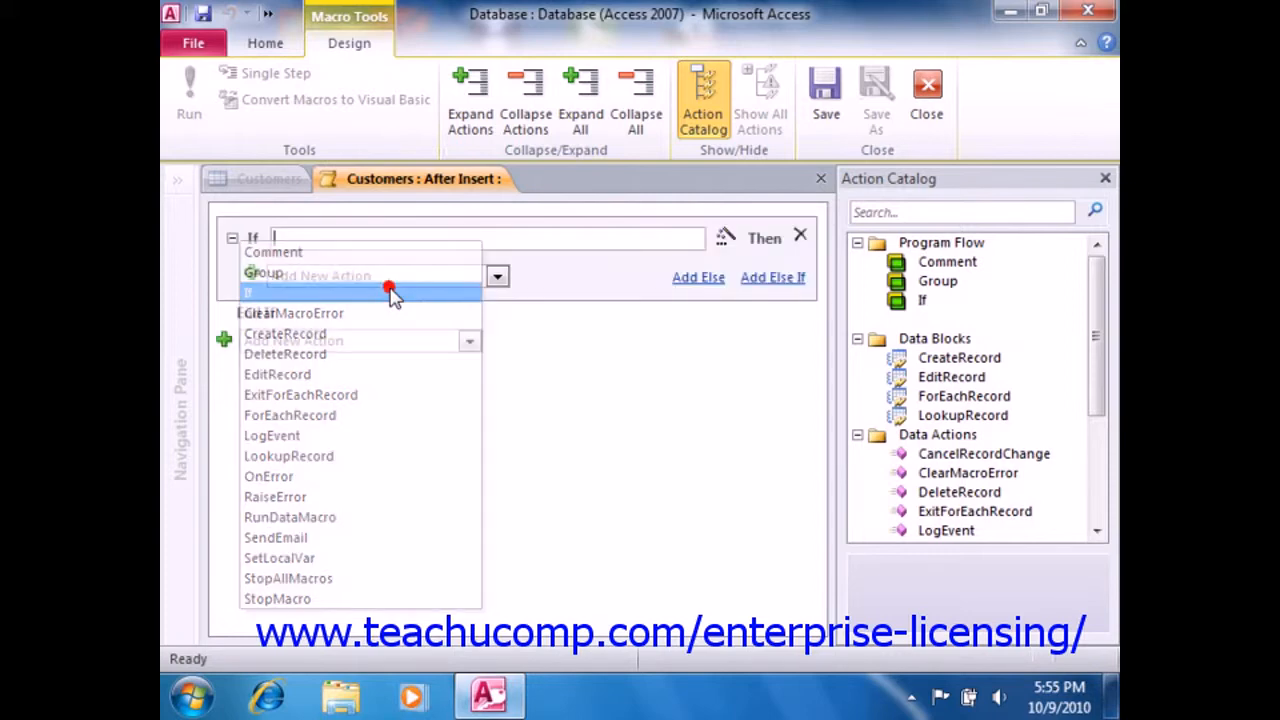
- Build the If condition [Active?] = 0 in the Expression Builder, using the Active? field of the Customers table
left_click_drag(1094, 329, 1049, 471)
left_click(726, 240)
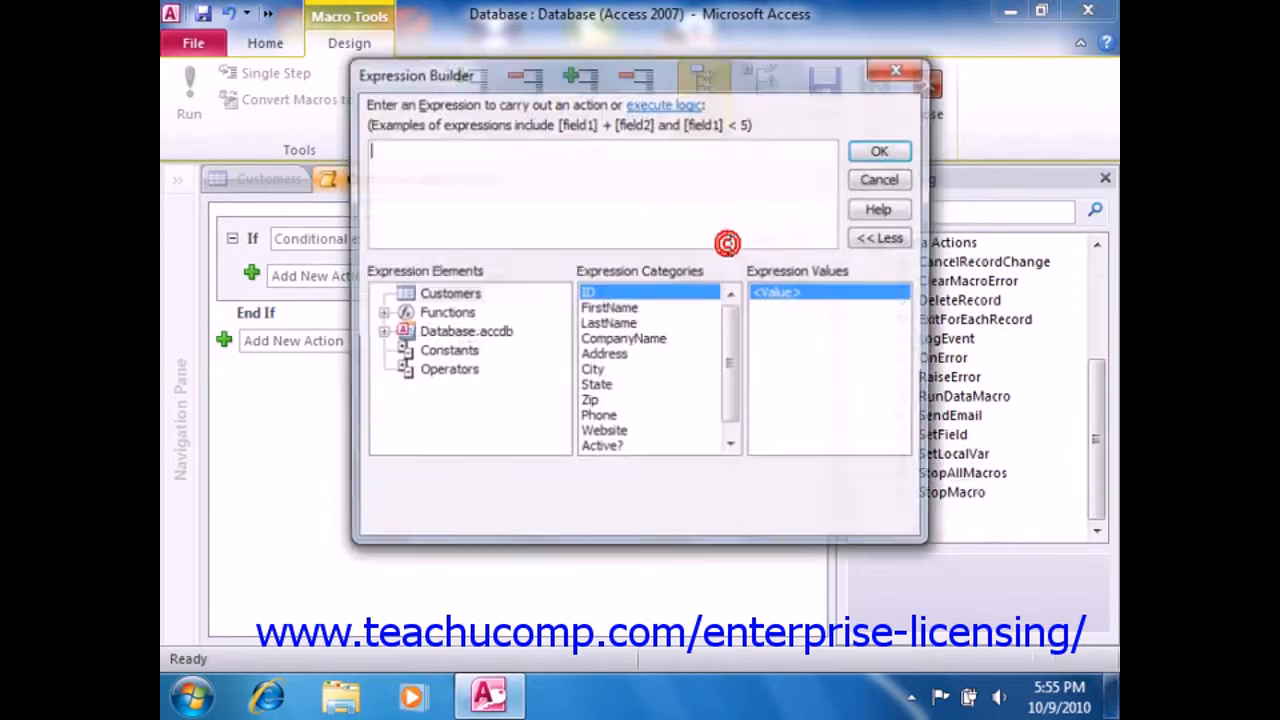
left_click(380, 333)
left_click(404, 352)
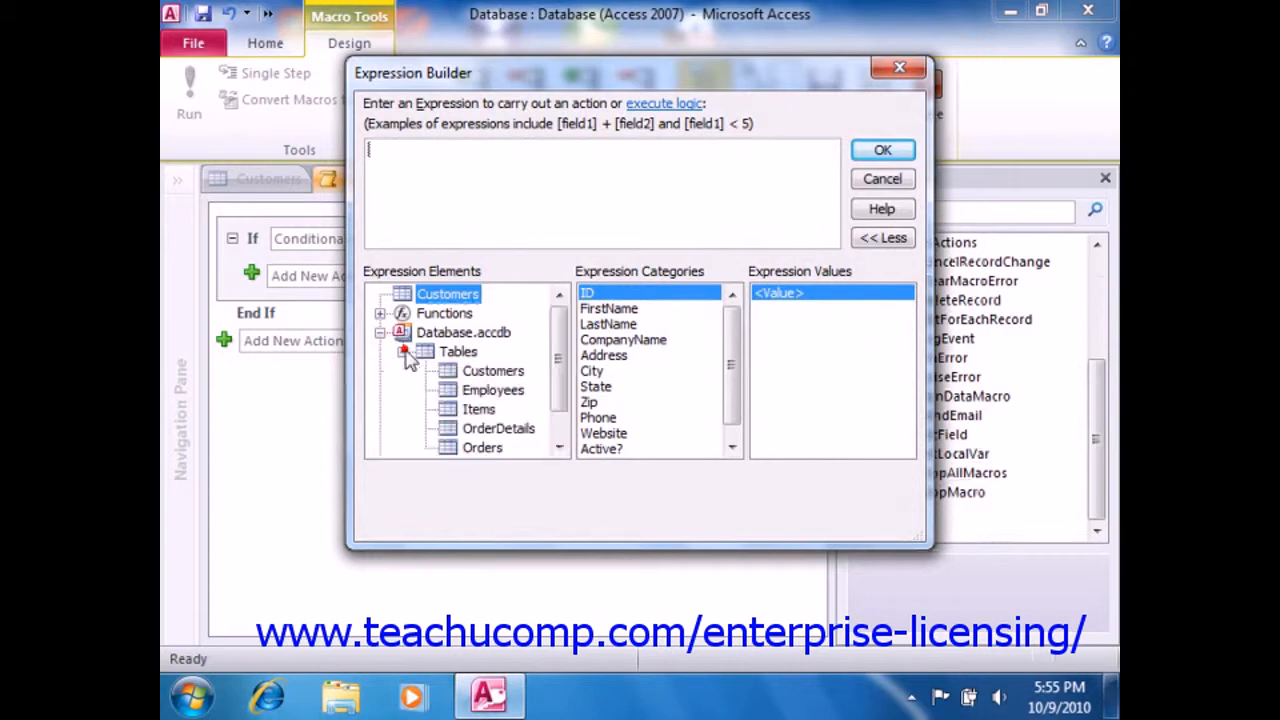
left_click(493, 371)
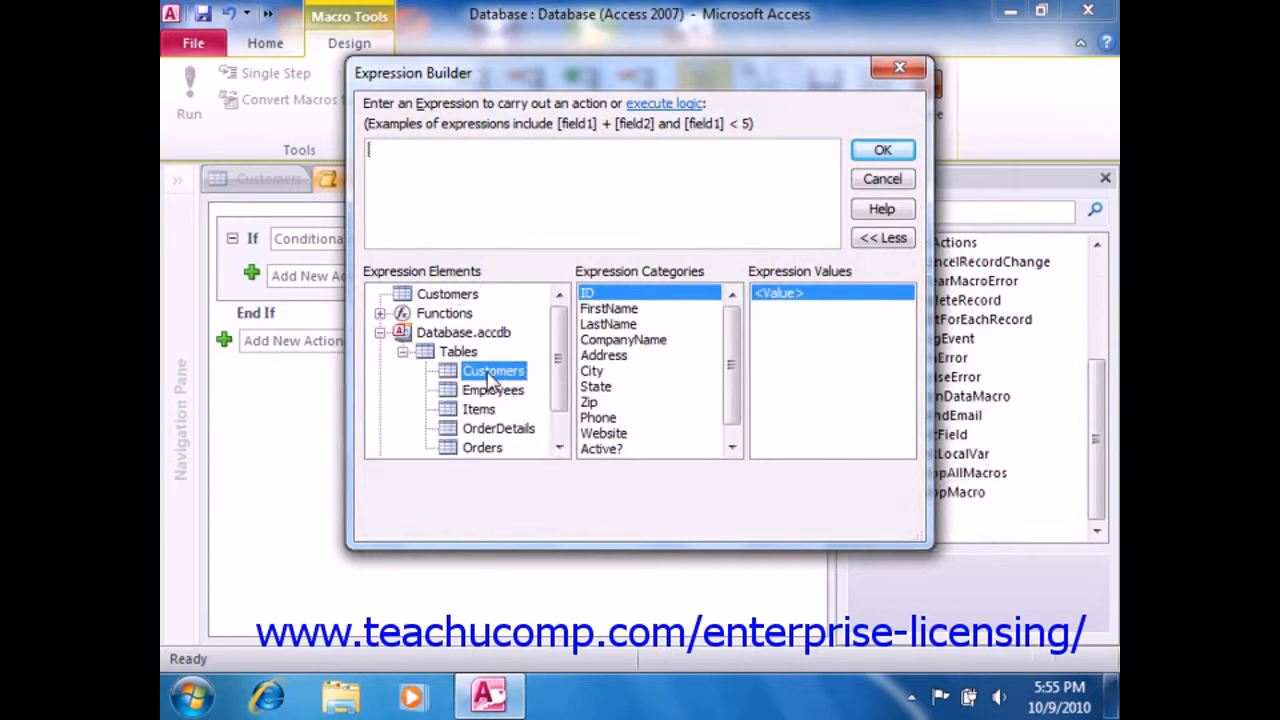
scroll(733, 369, "down", 1)
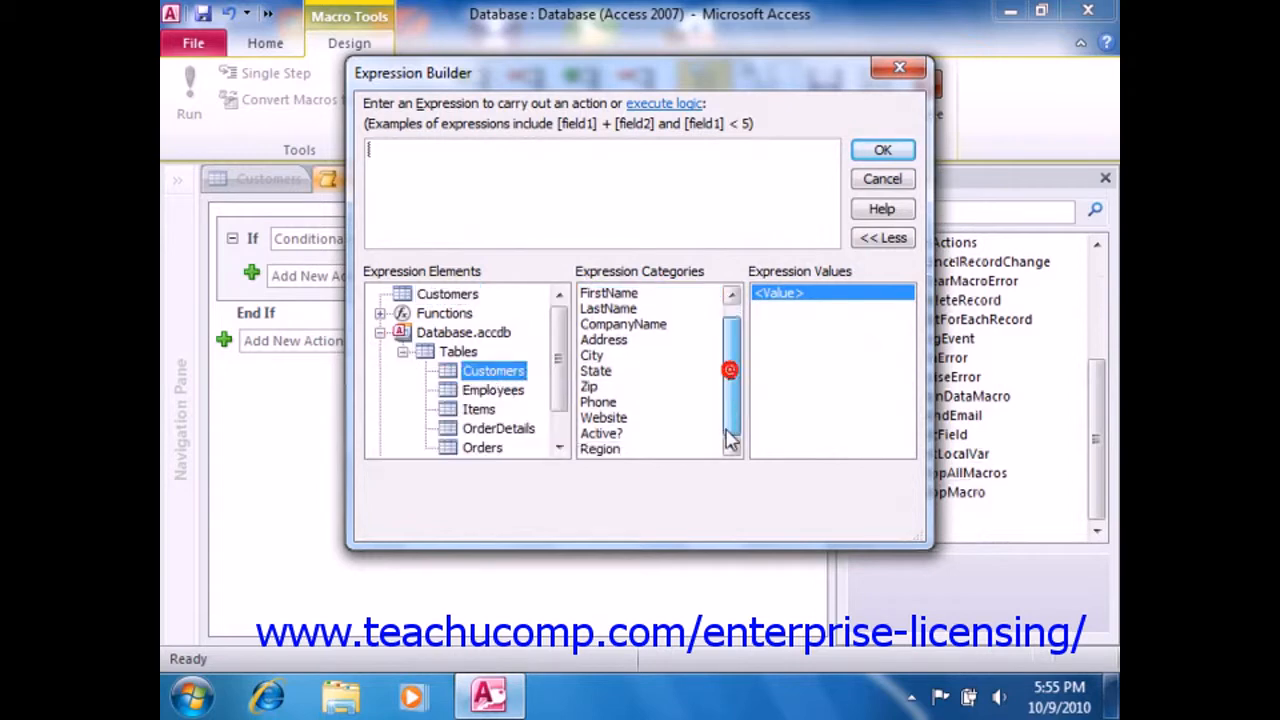
left_click(601, 434)
double_click(784, 295)
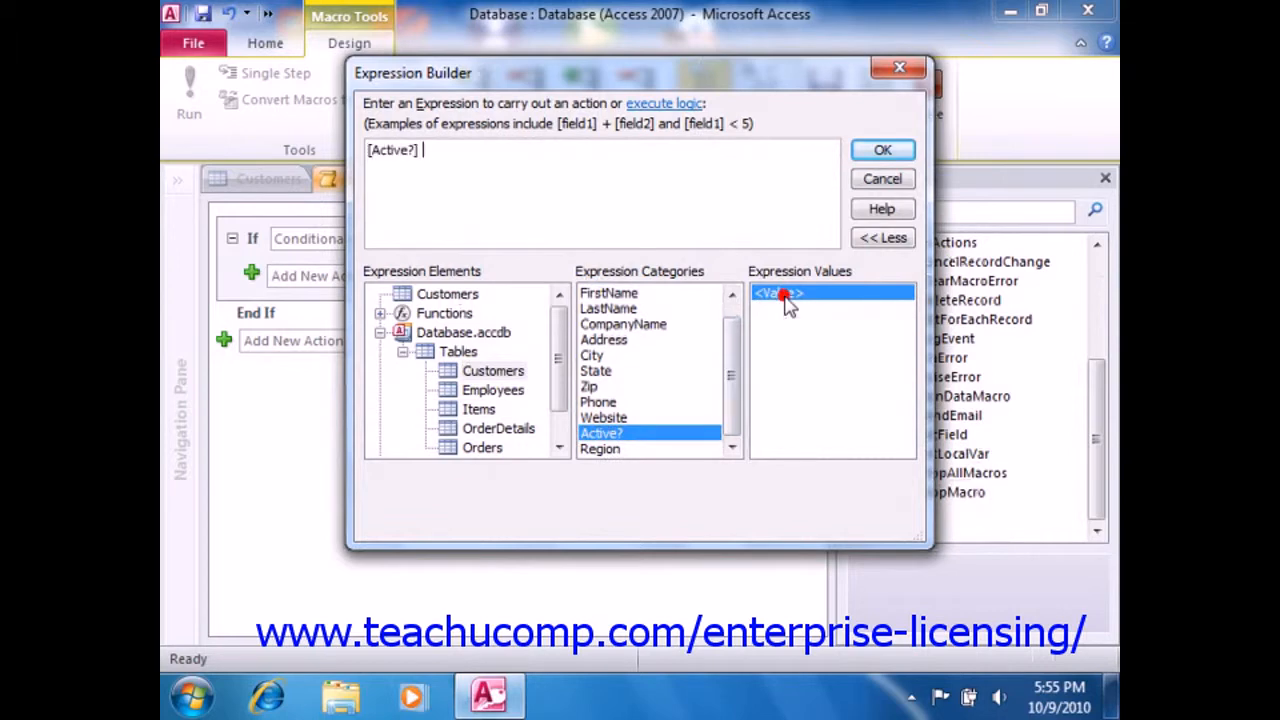
type("= 0")
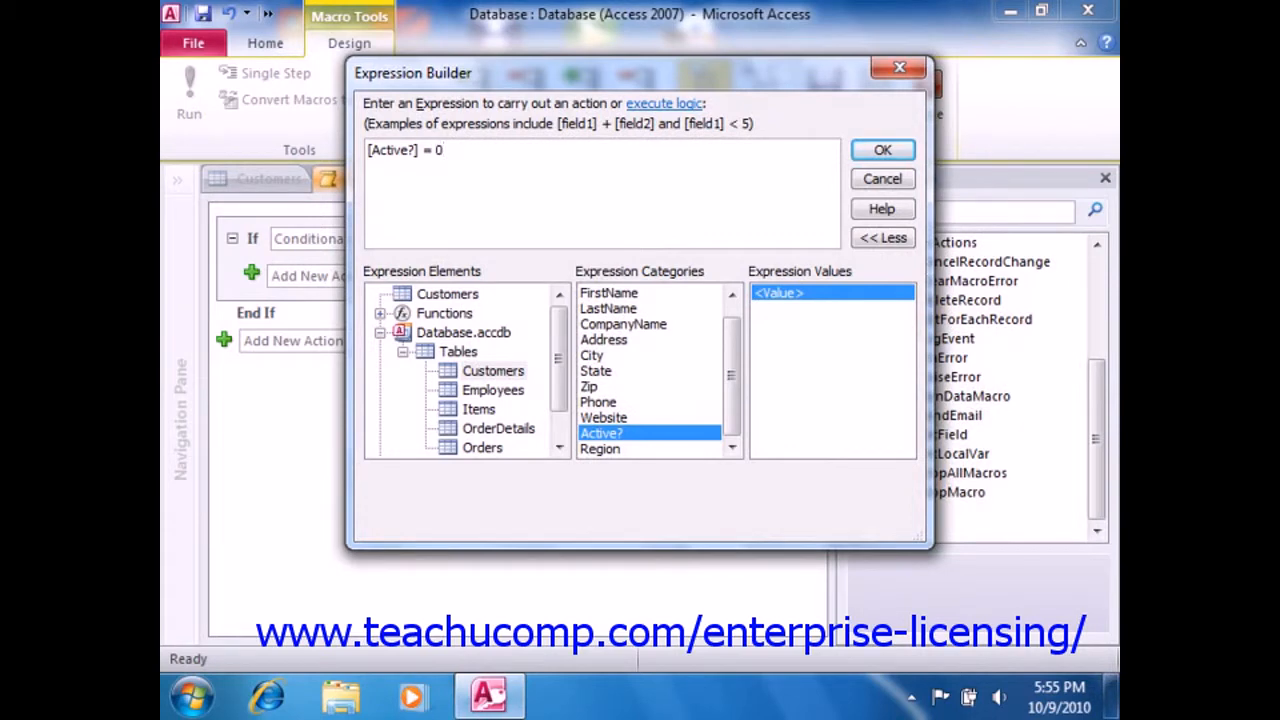
left_click(881, 152)
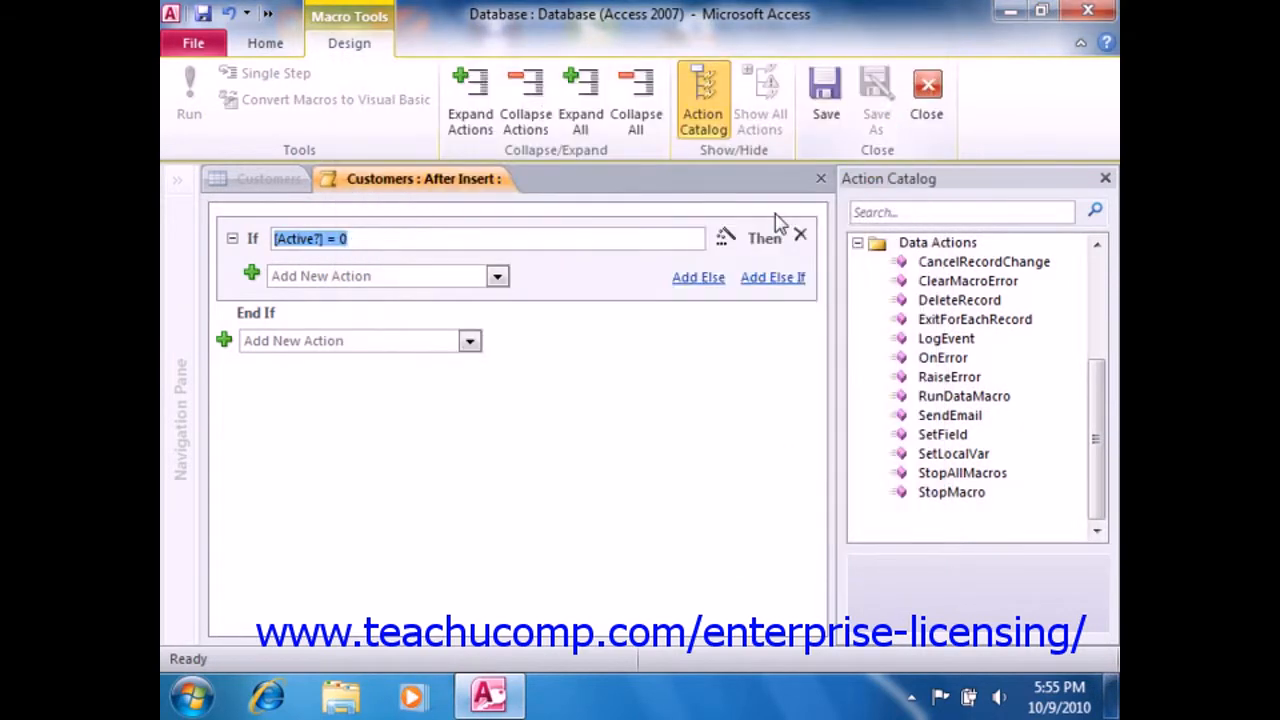
- Add a RaiseError action inside the If block and set its error number to 1
left_click(497, 276)
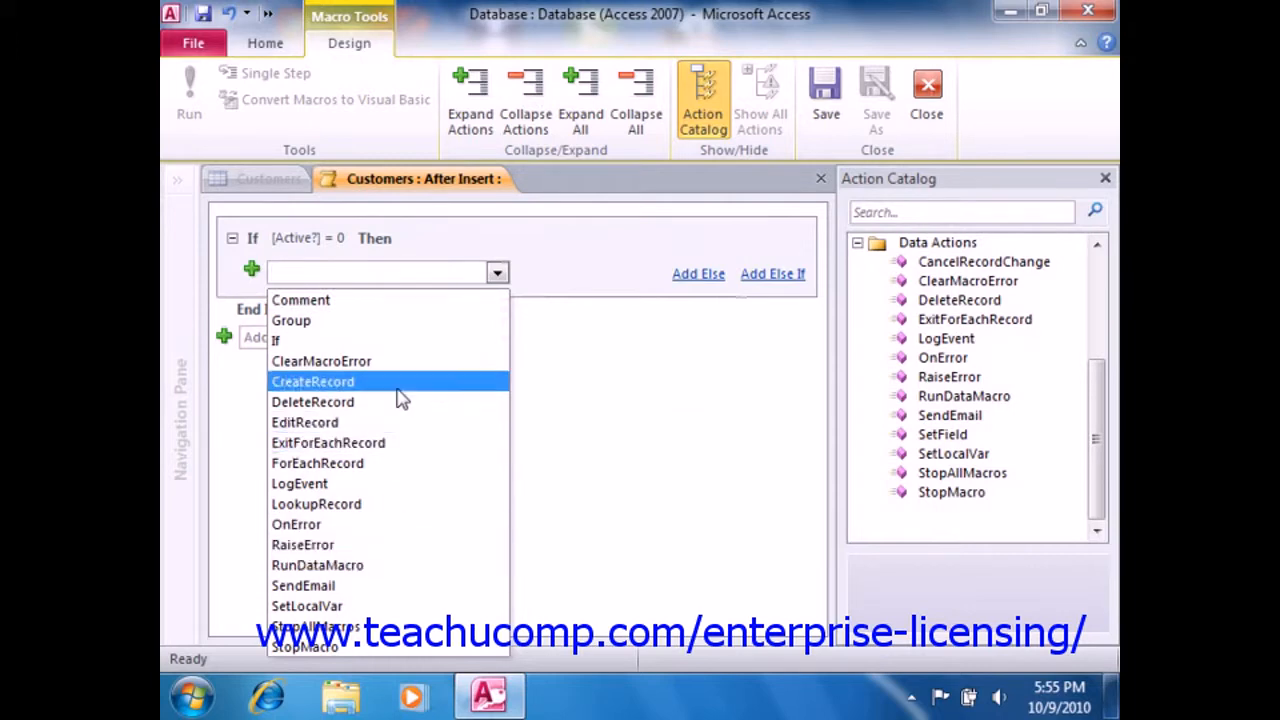
left_click(352, 549)
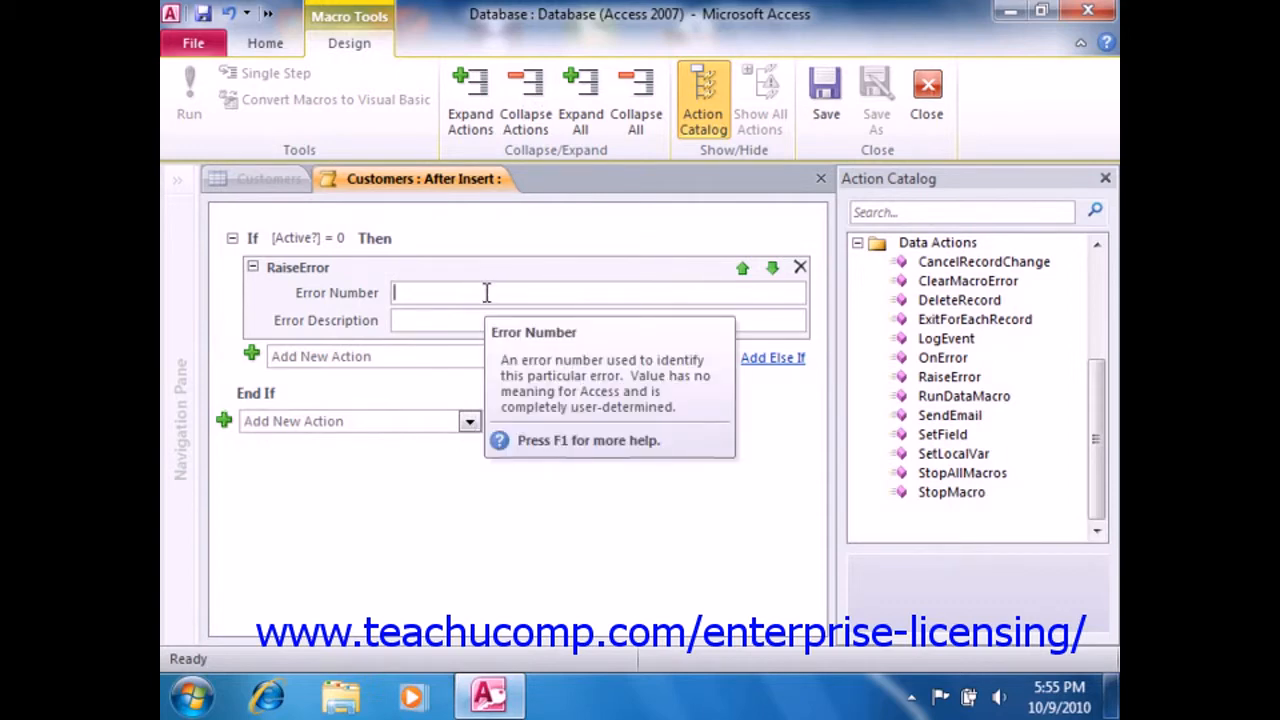
type("1")
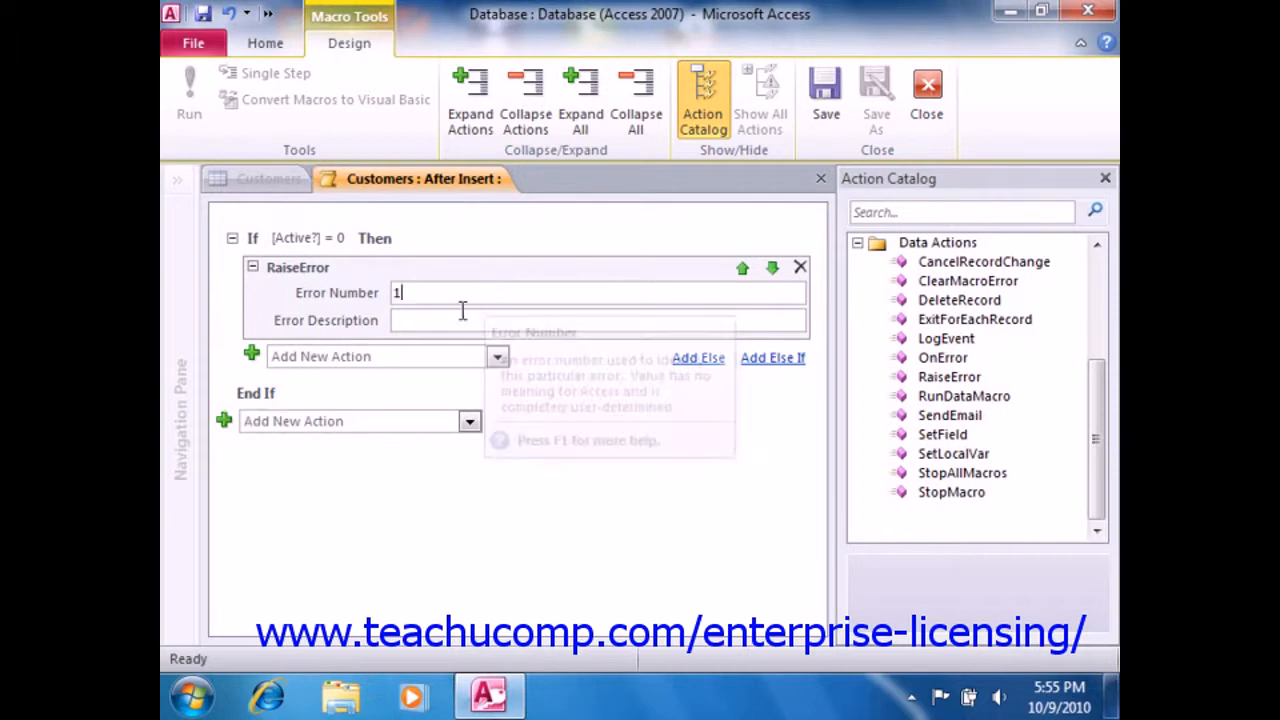
- Set the error description to Check "active" status! and save and close the data macro
left_click(439, 323)
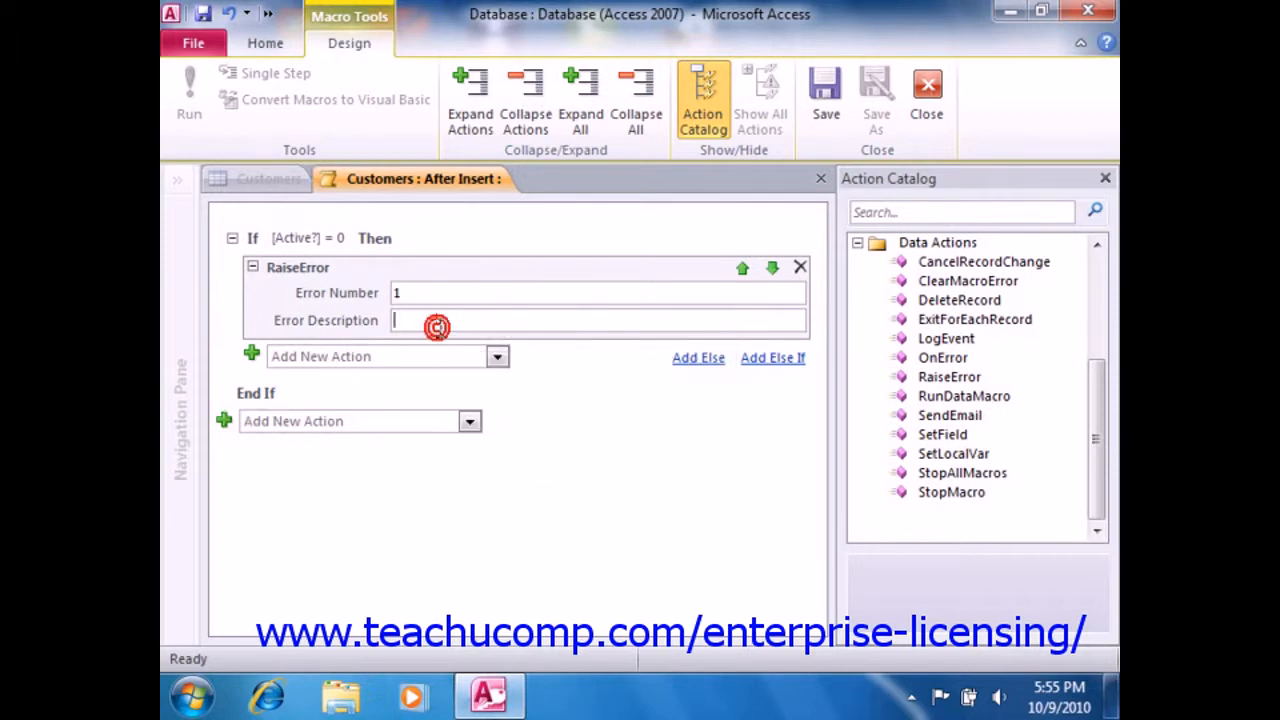
type("Check")
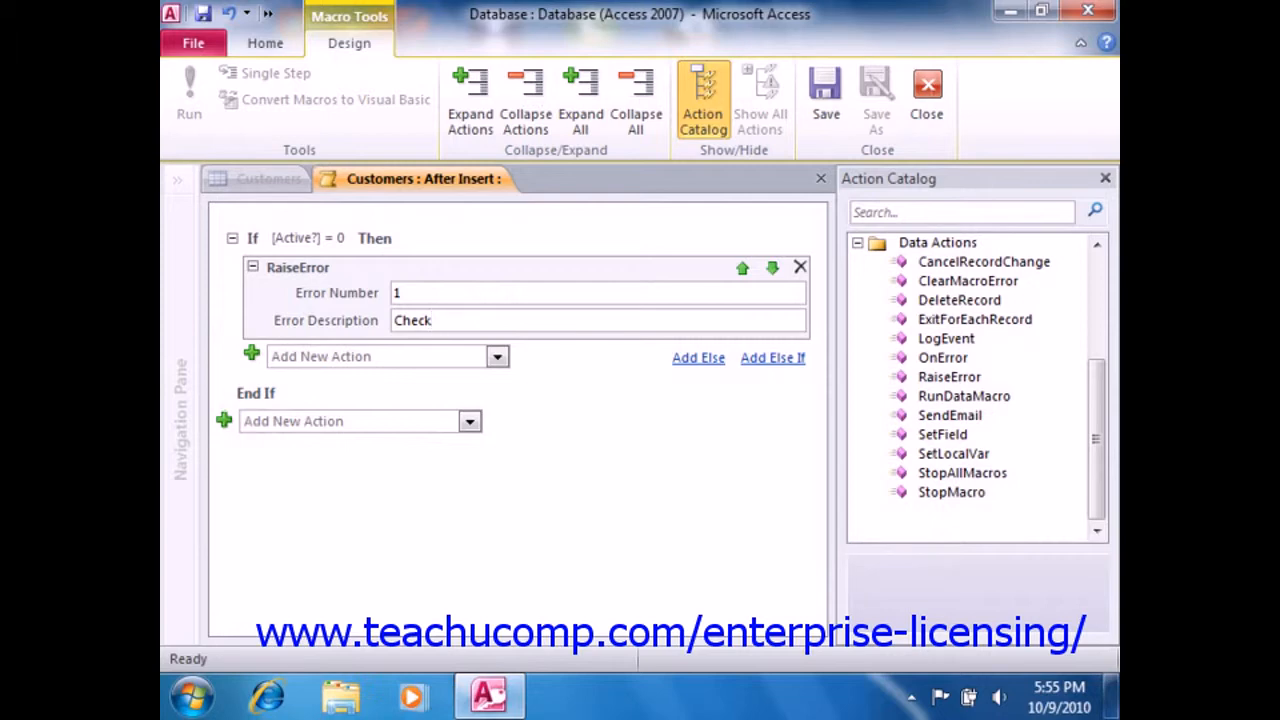
type(" \"active\" status!")
left_click(838, 122)
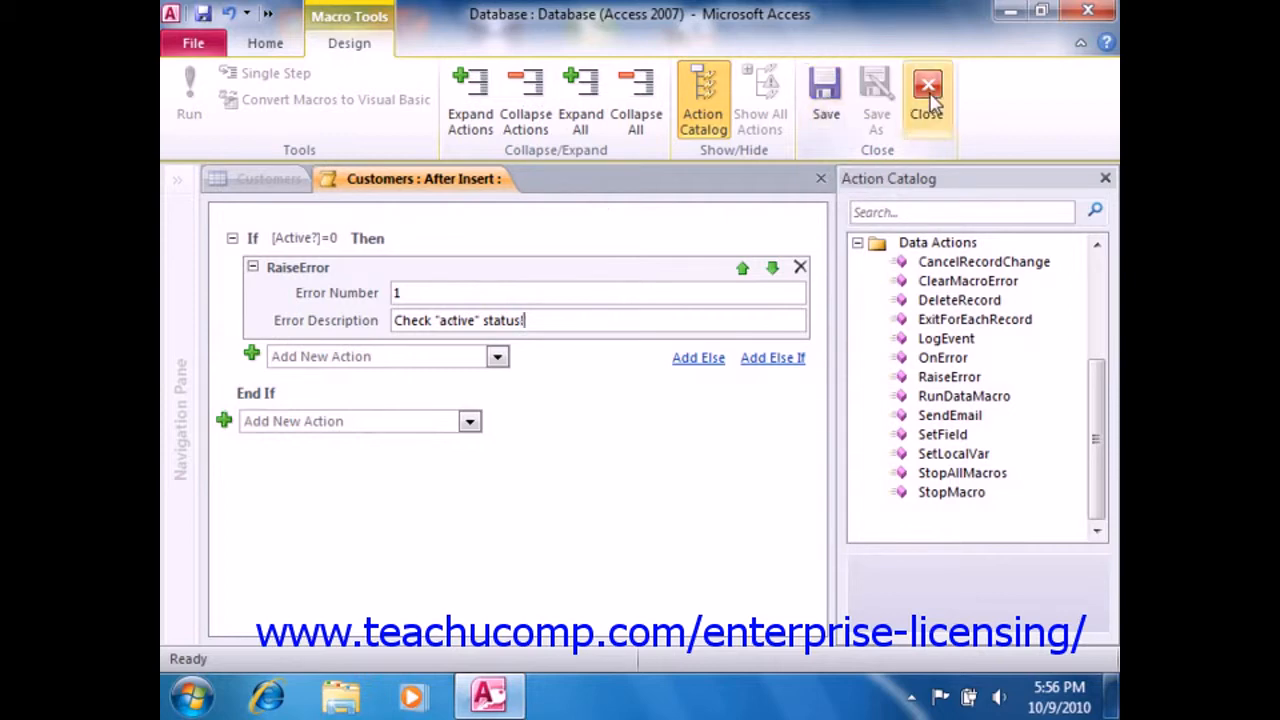
left_click(928, 90)
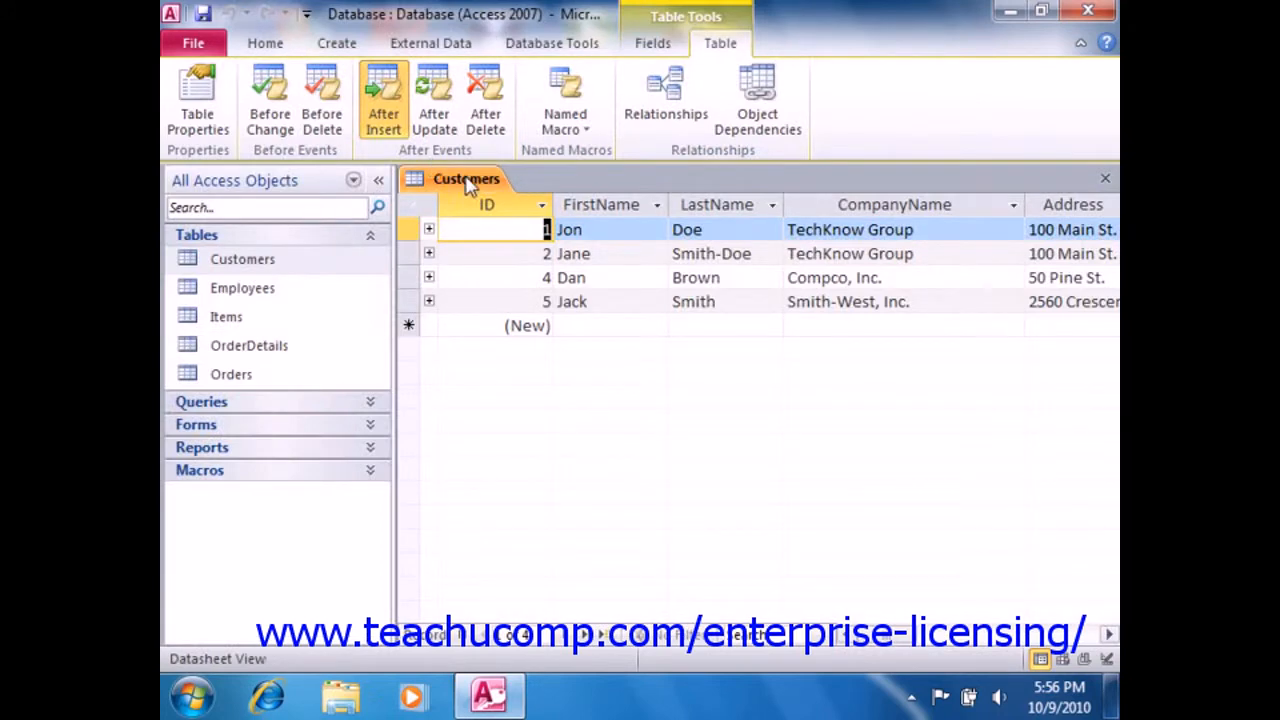
- Add a new Customers record with the customer's first name, last name and the company name Jones, Inc
left_click(585, 325)
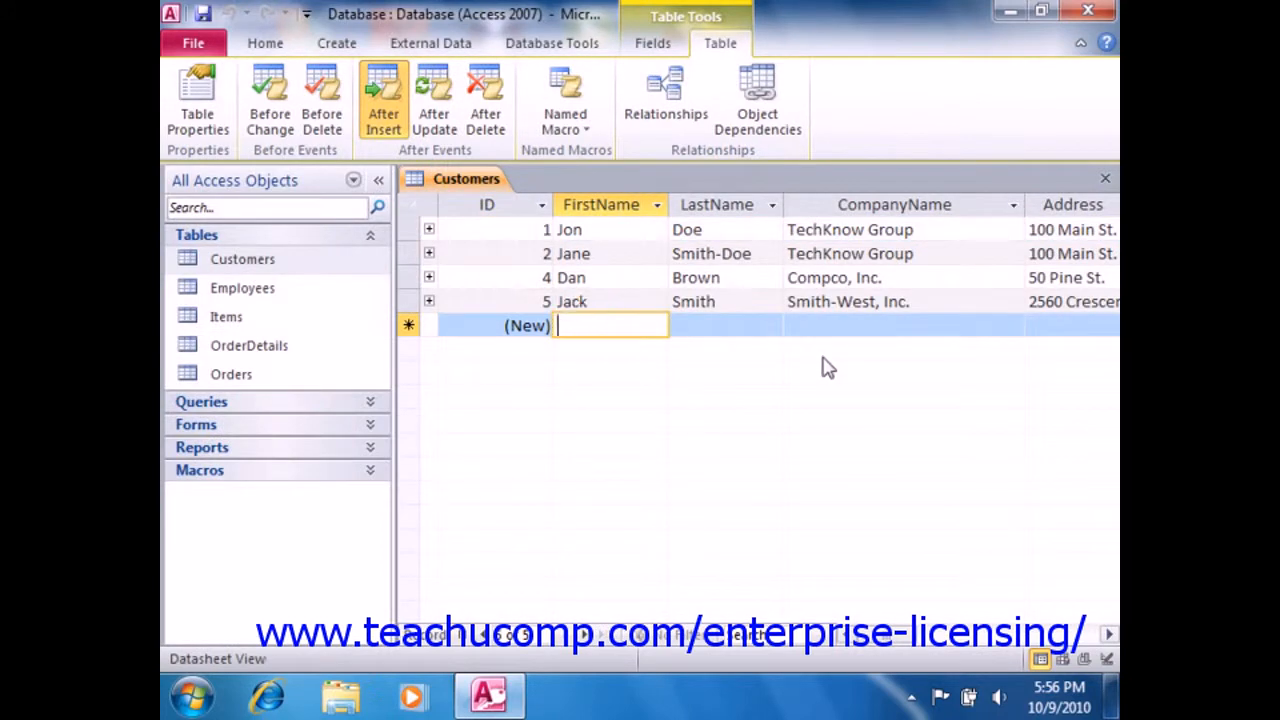
type("Jennifer")
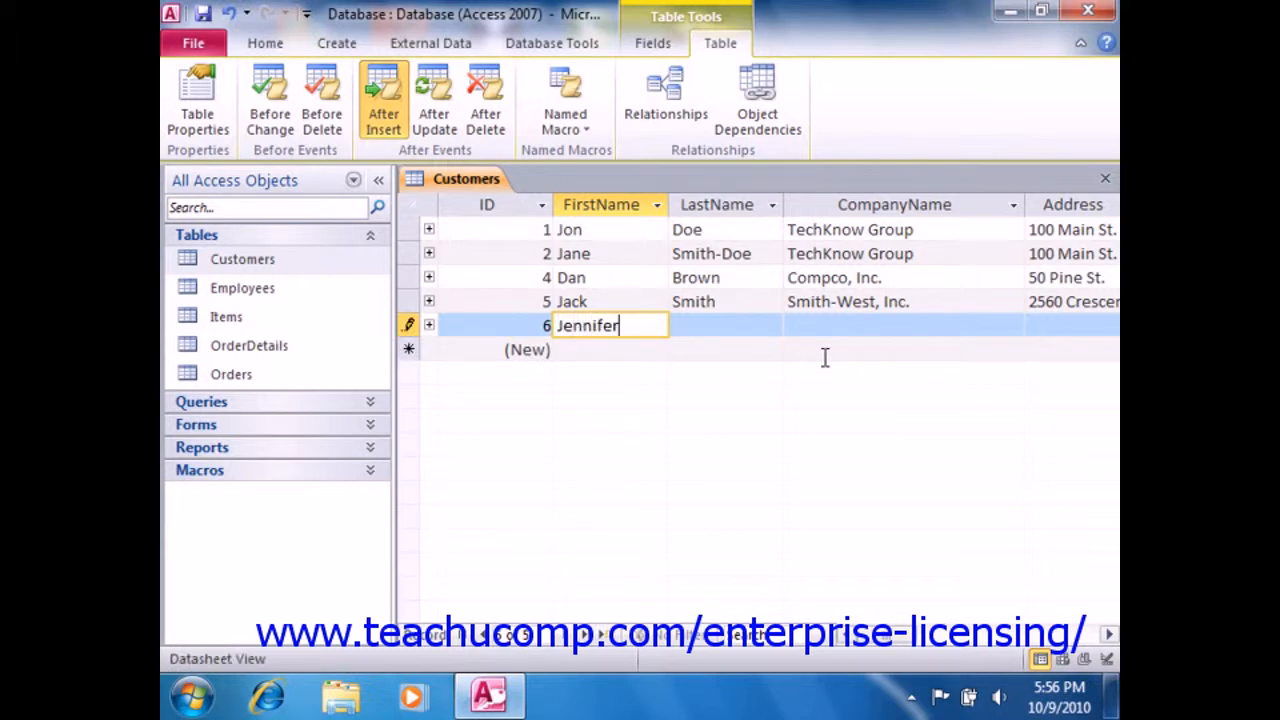
key("Tab")
type("Jones")
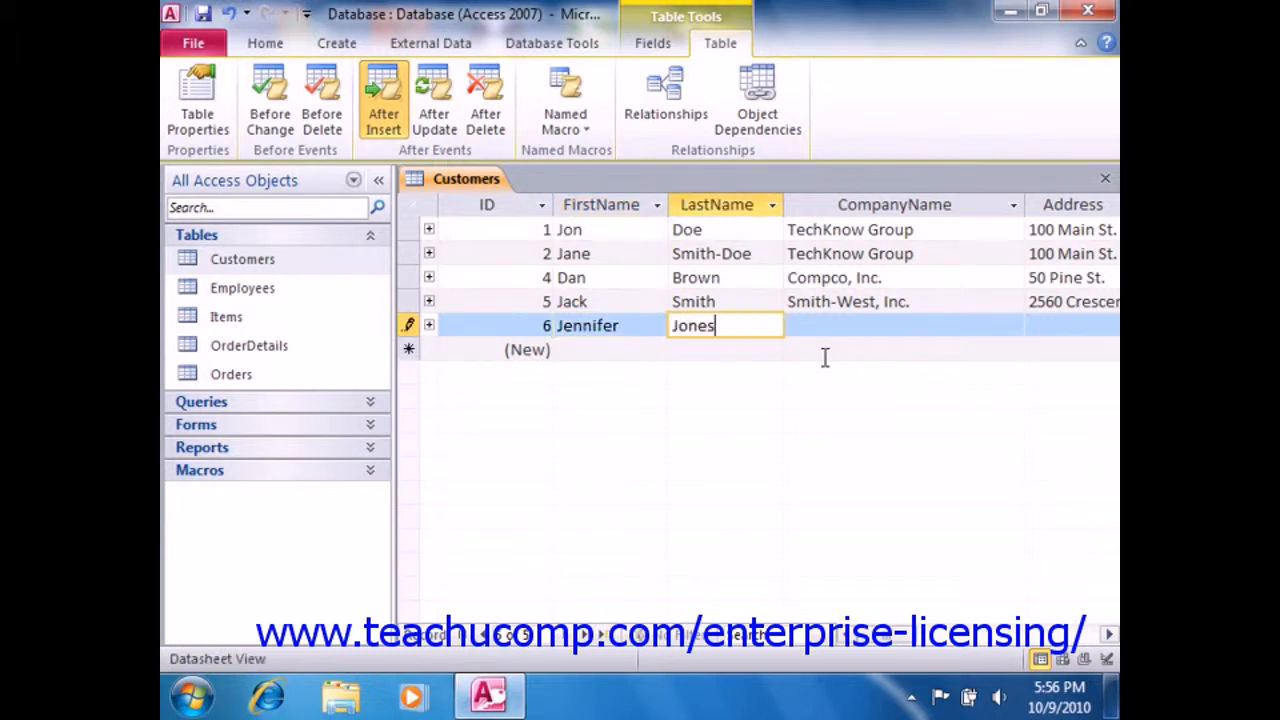
key("Tab")
type("Jo")
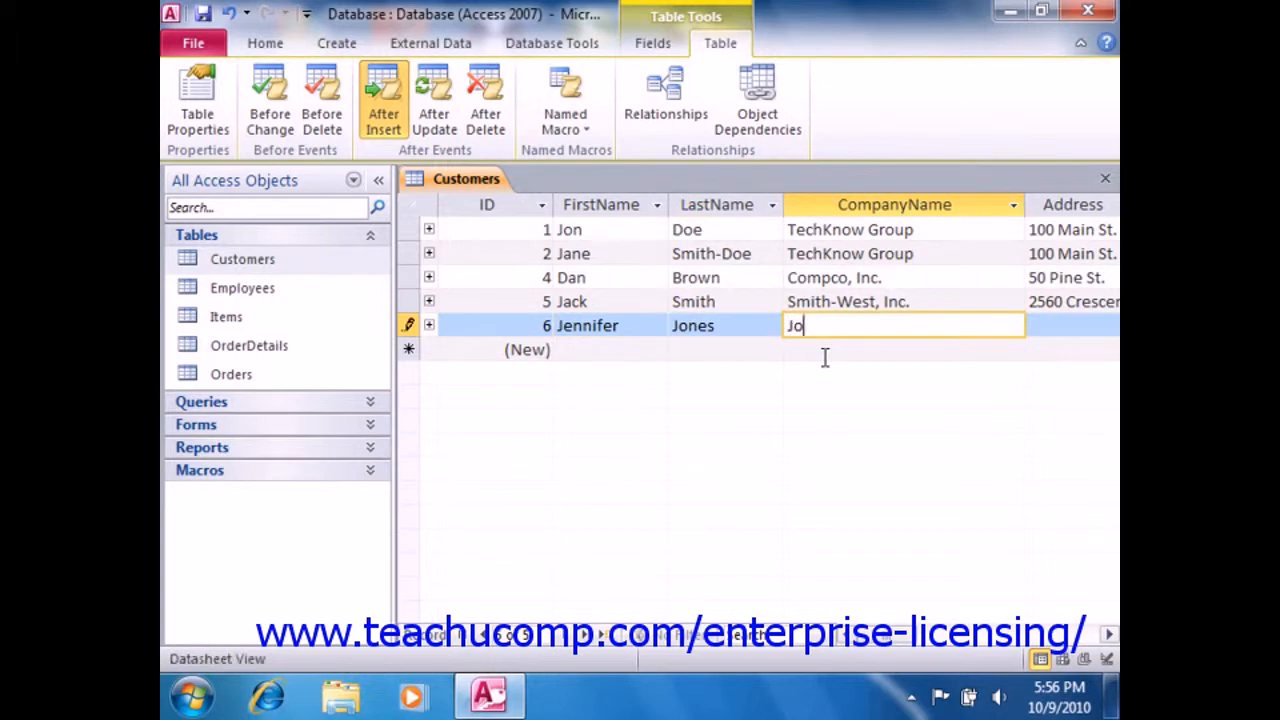
type("nes, Inc.")
- Fill in the street address and city of the new customer record
key("Tab")
type("1")
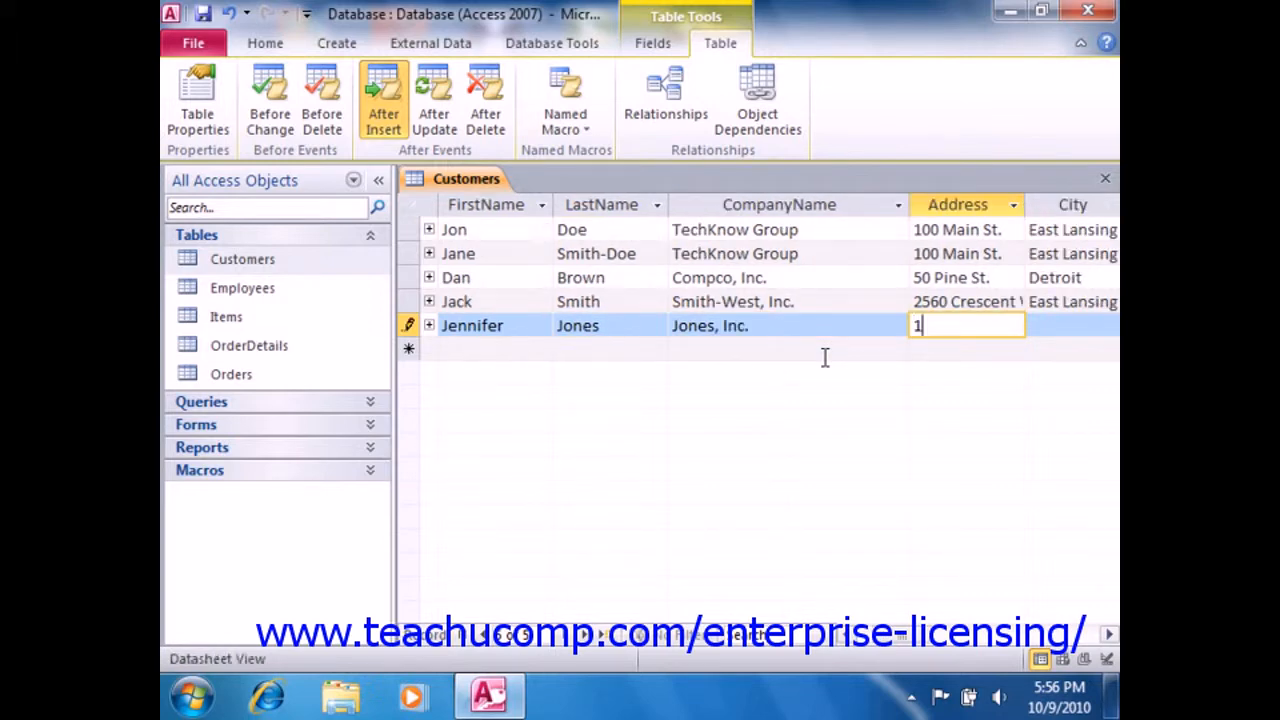
type("50 Pine St.")
key("Tab")
type("Detroit")
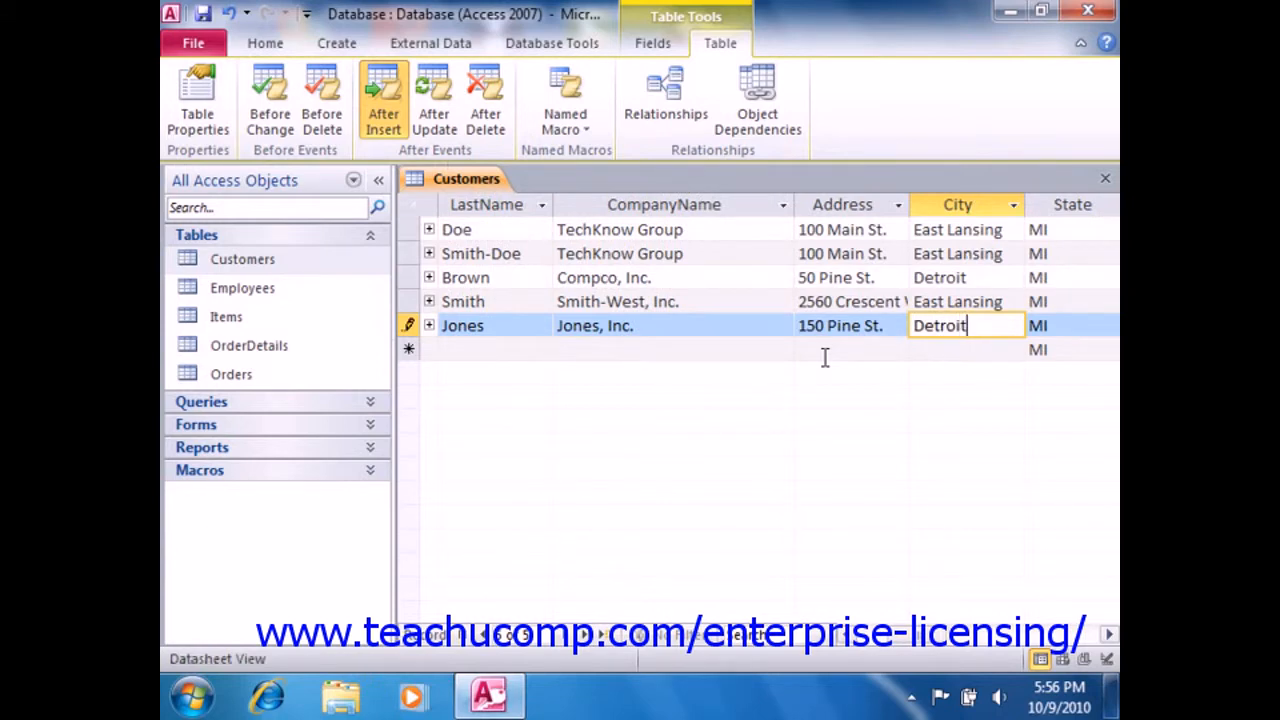
- Keep the default state, enter the new customer's ZIP code and commit the record by moving to another row
key("Tab")
key("Tab")
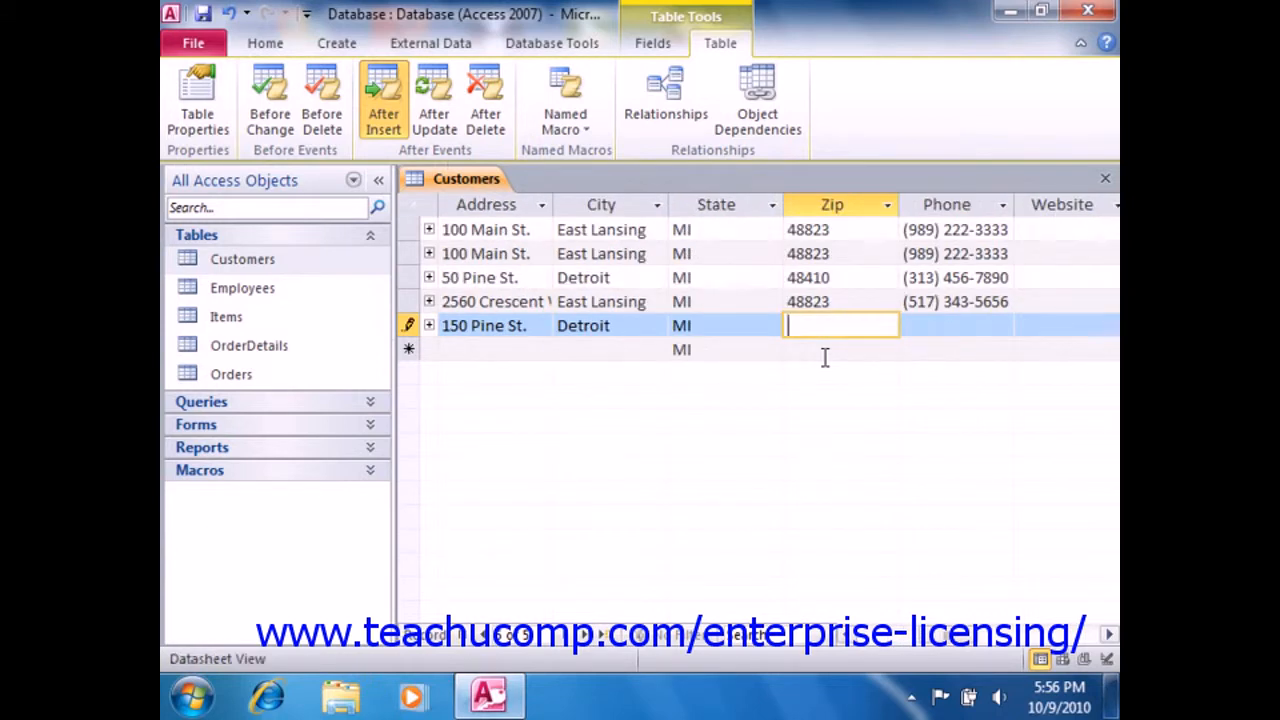
type("48410")
key("Tab")
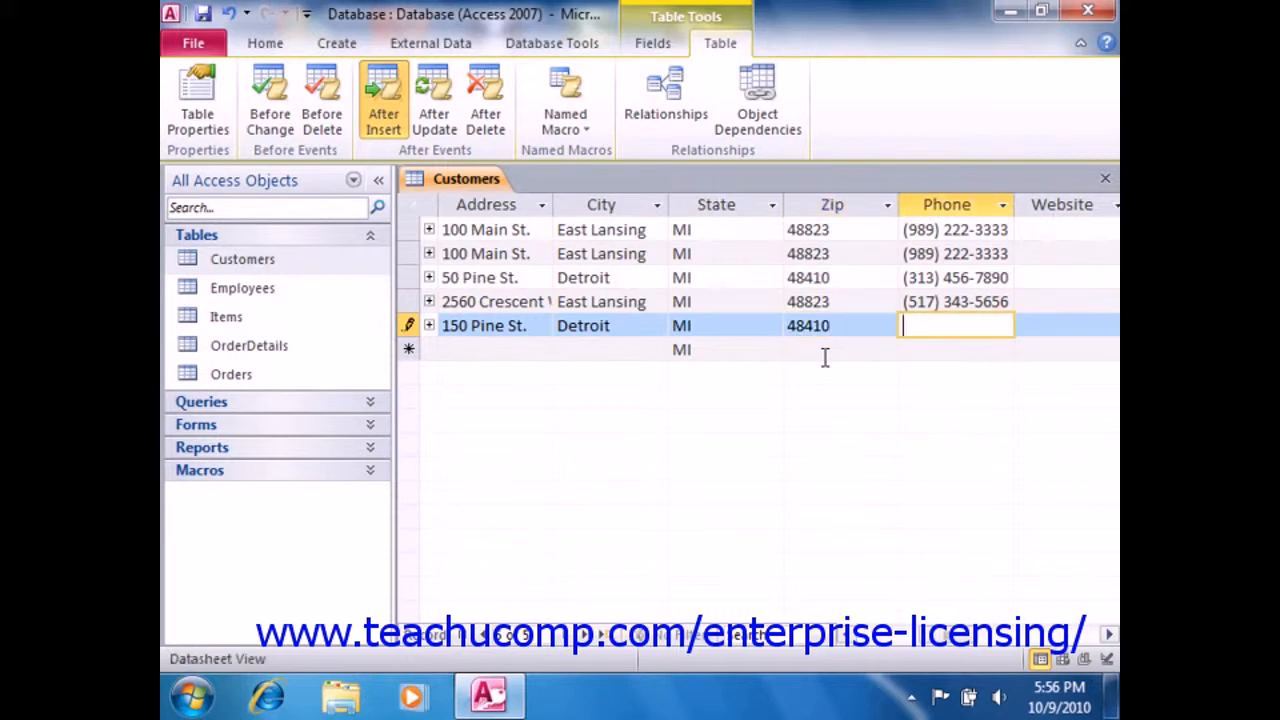
left_click(869, 302)
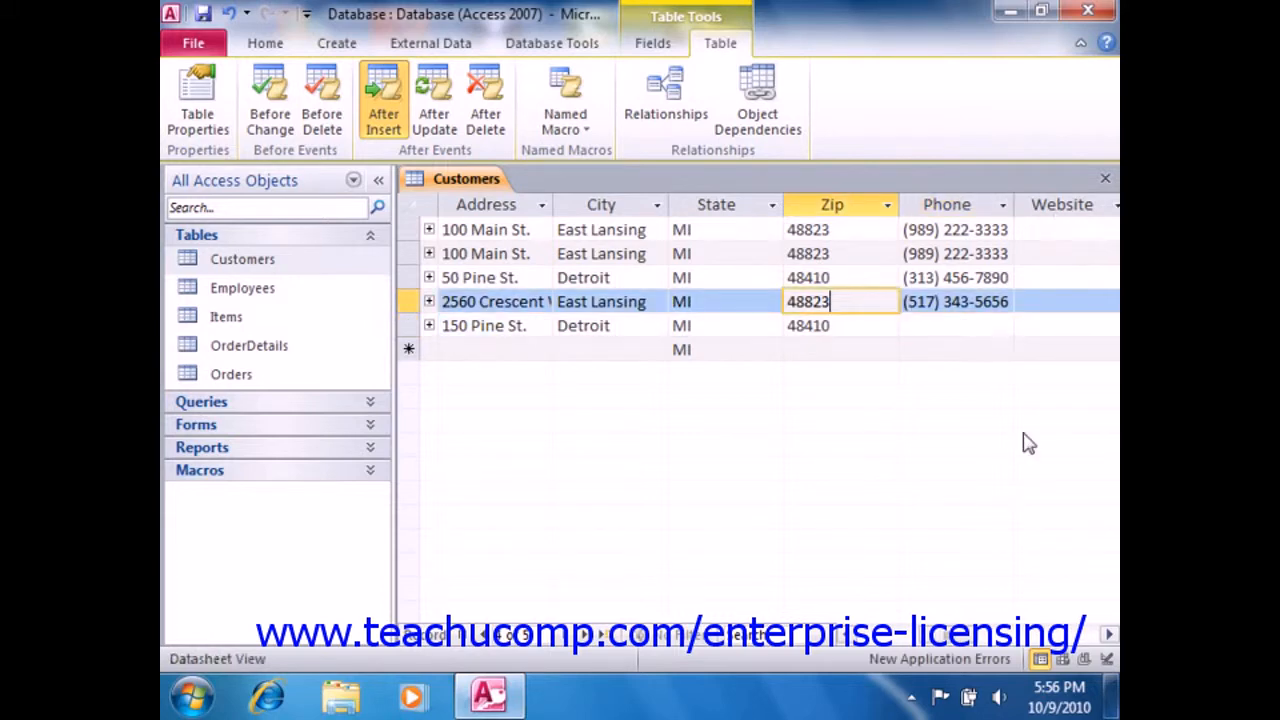
- Open the new application errors log and fit the Description and Created columns to their contents to read the logged error
left_click(985, 664)
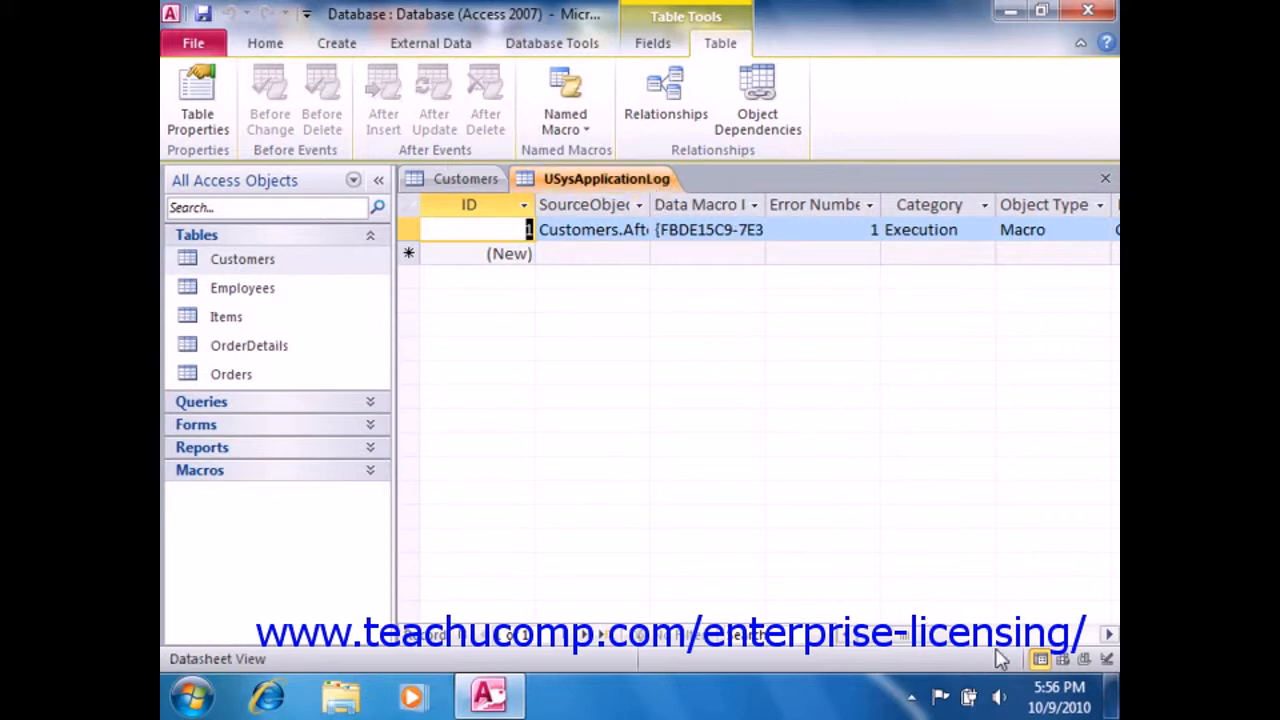
left_click(932, 632)
left_click_drag(1033, 637, 1008, 646)
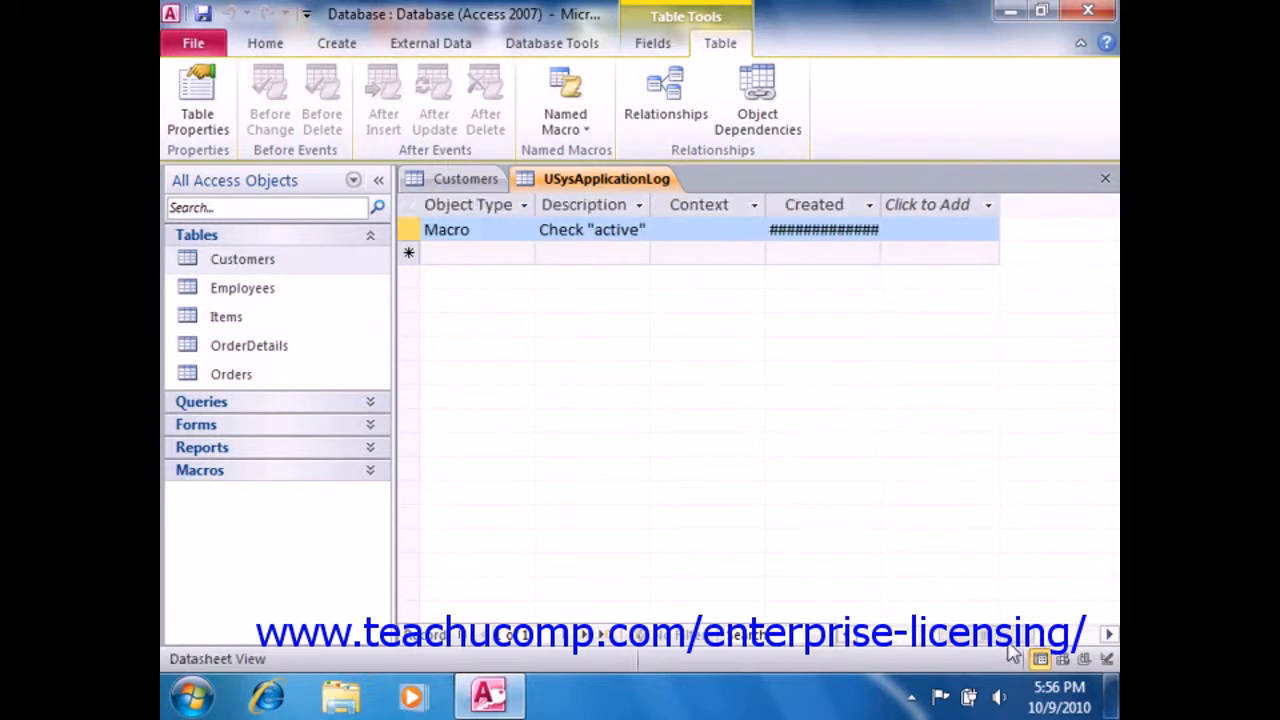
double_click(652, 200)
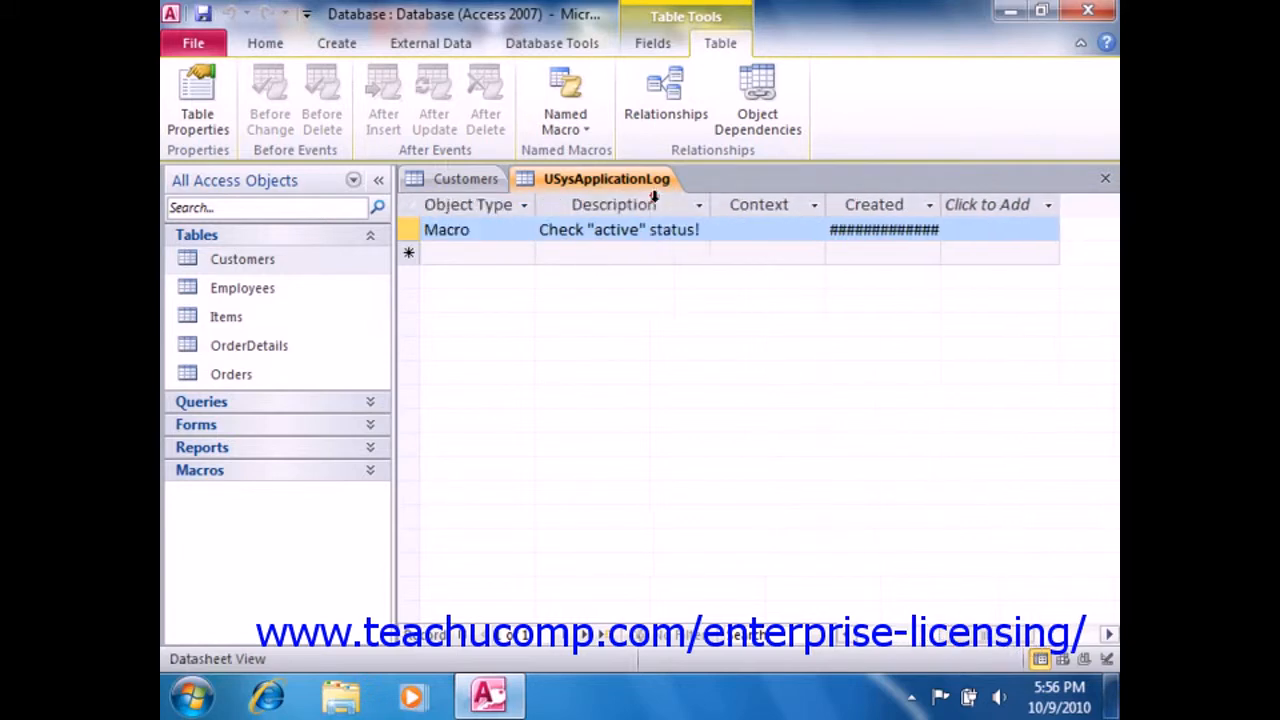
double_click(941, 210)
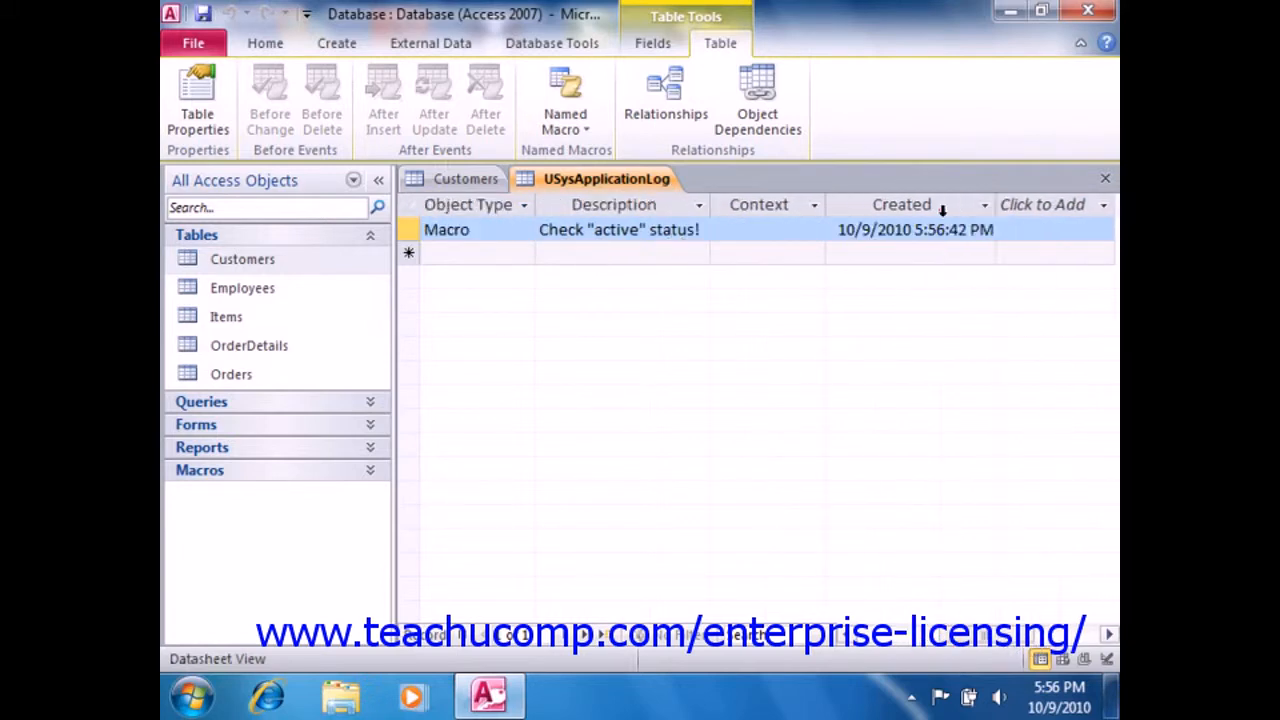
left_click_drag(870, 648, 846, 646)
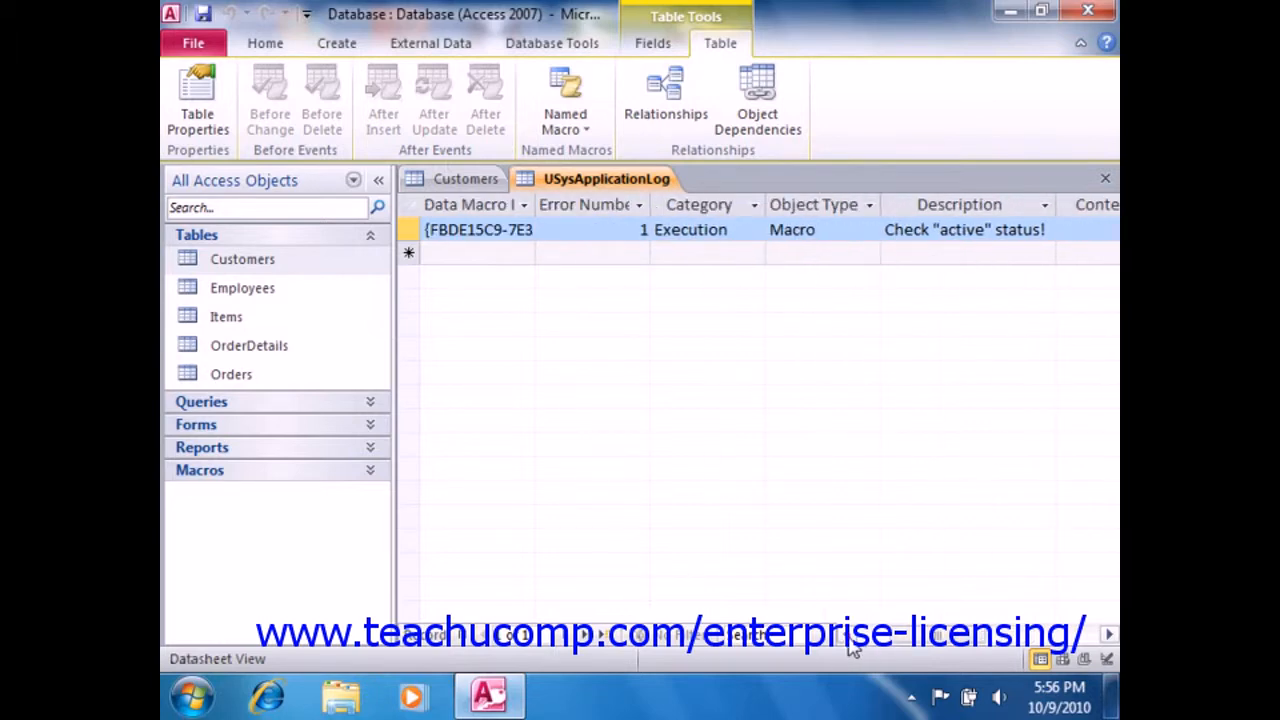
- Close the USysApplicationLog table without saving its layout changes
right_click(656, 182)
left_click(712, 225)
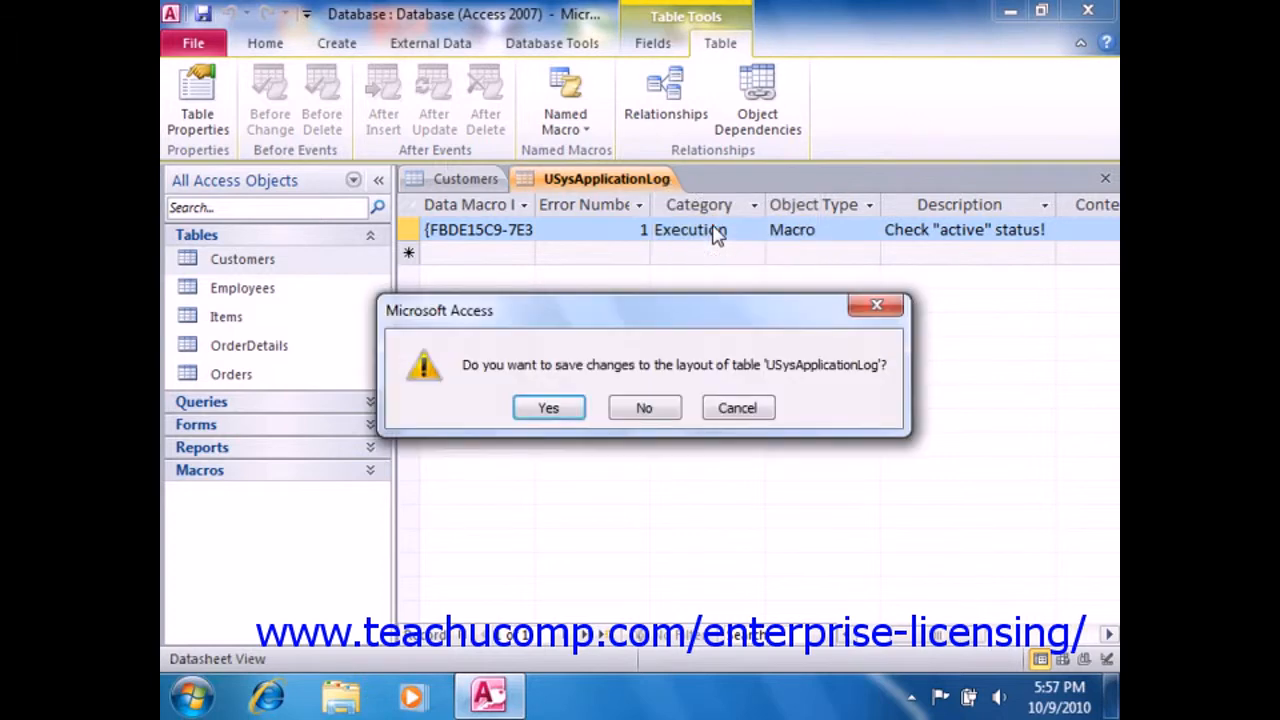
left_click(651, 406)
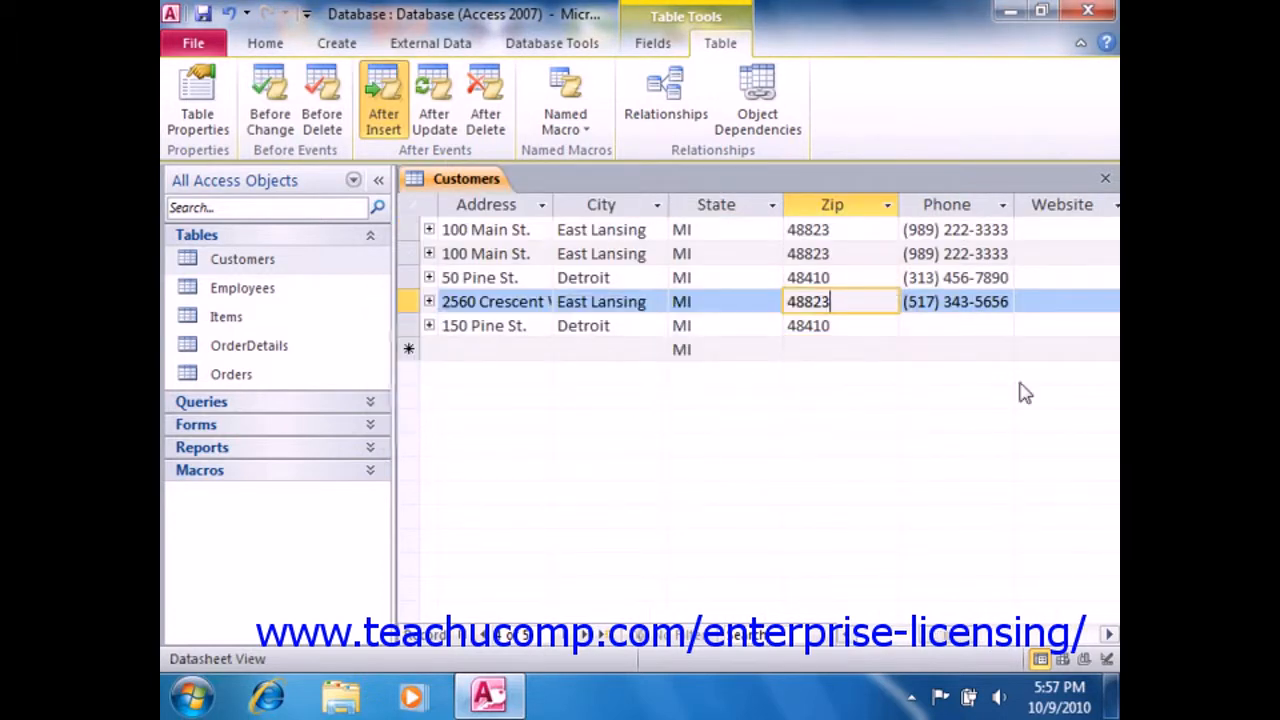
left_click(872, 325)
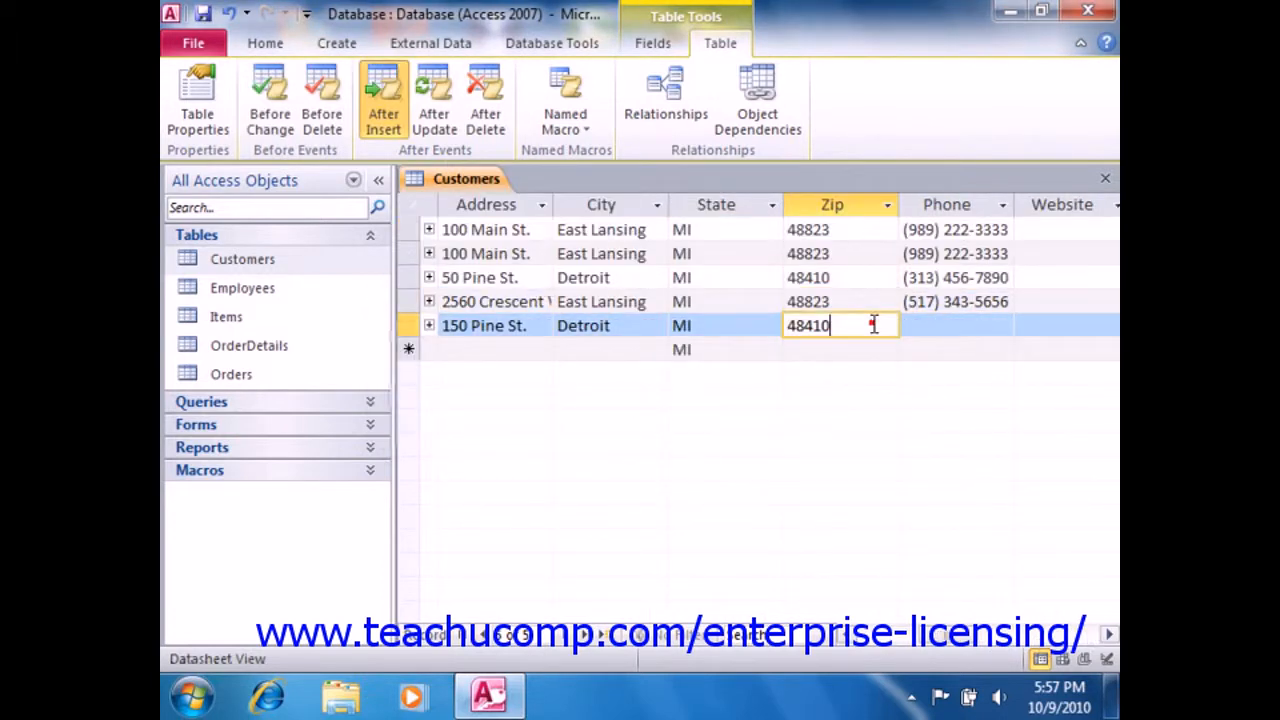
left_click(1108, 634)
left_click(1108, 634)
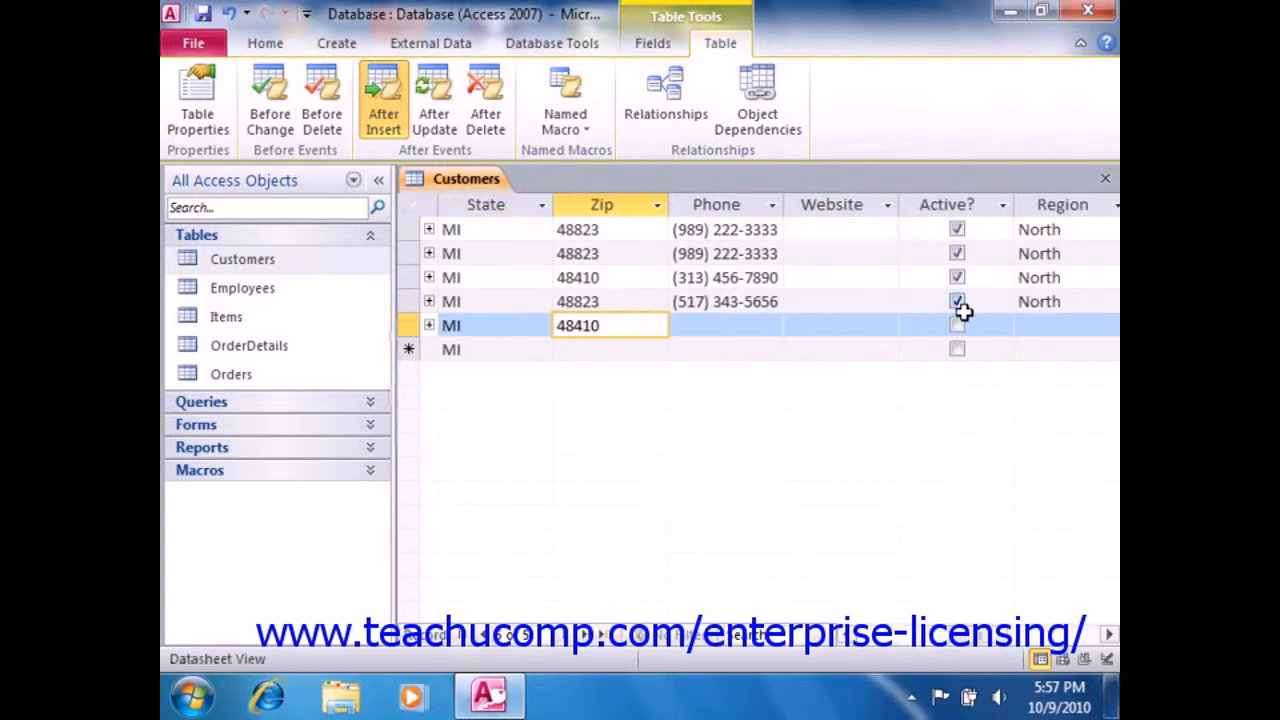
left_click(958, 326)
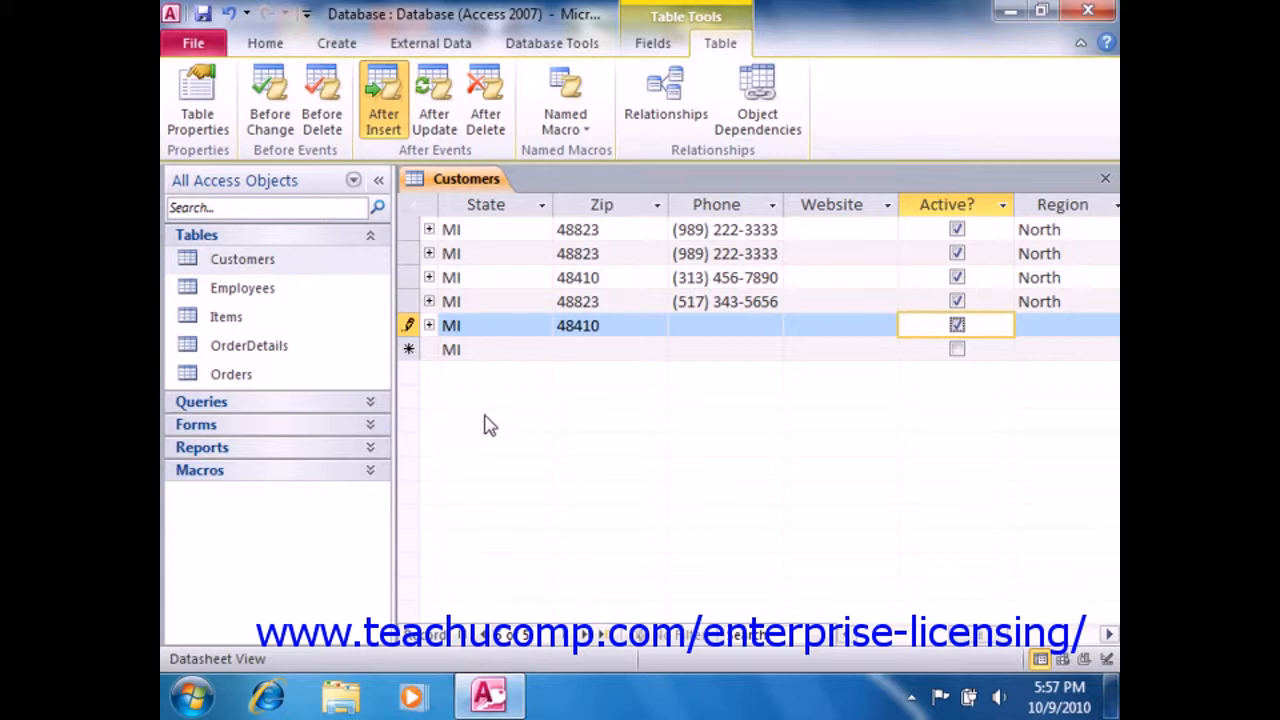
- Start a new named data macro on the Customers table with one blank parameter row and close it without saving
left_click(566, 138)
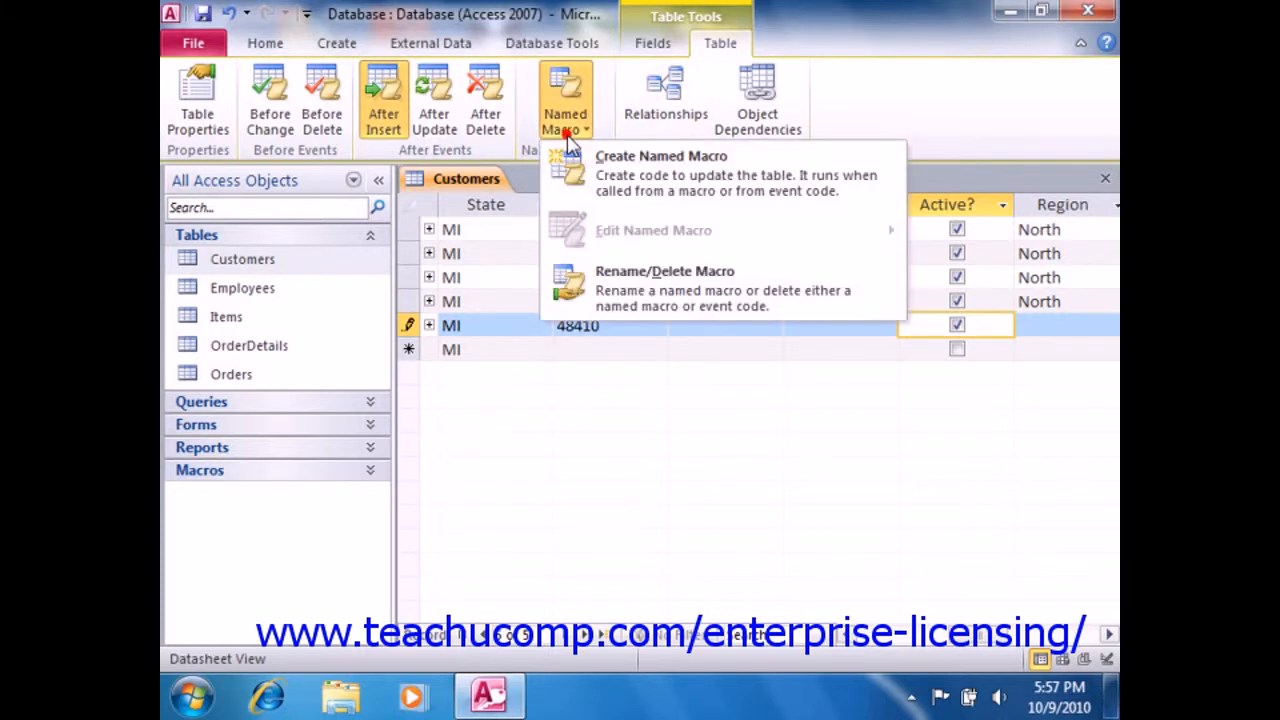
left_click(620, 183)
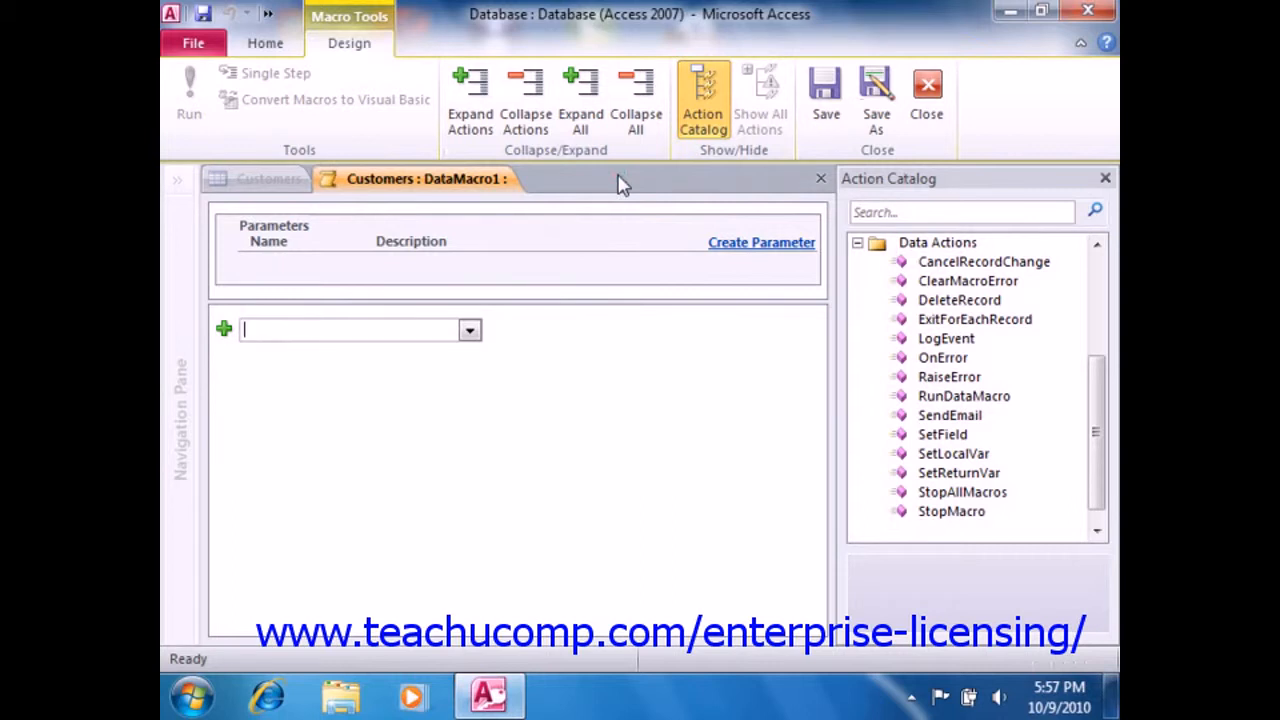
left_click(730, 255)
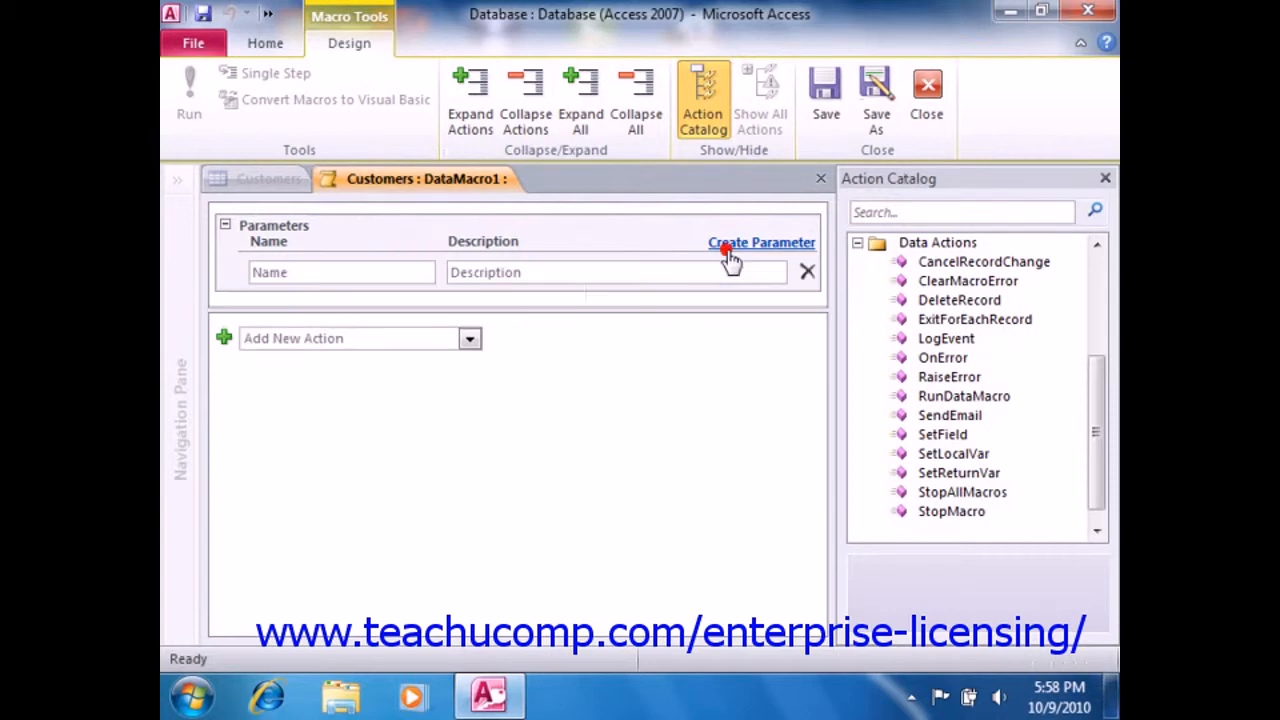
left_click(336, 270)
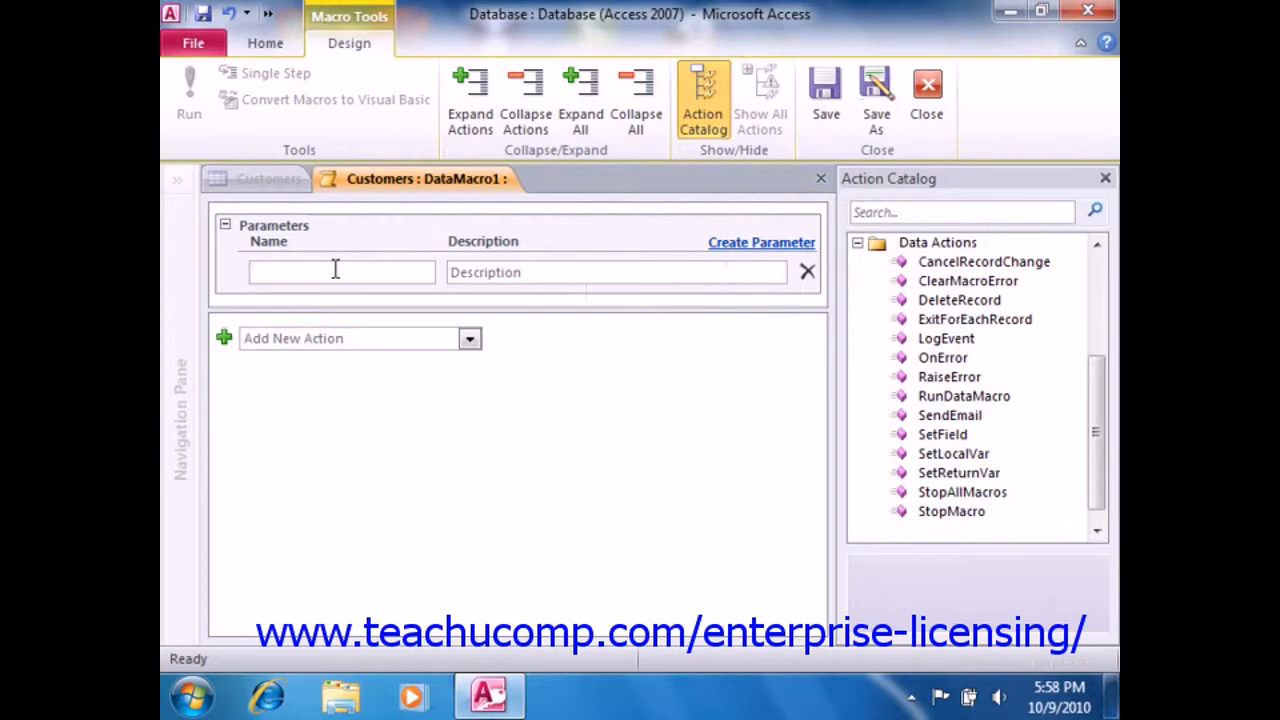
left_click(482, 272)
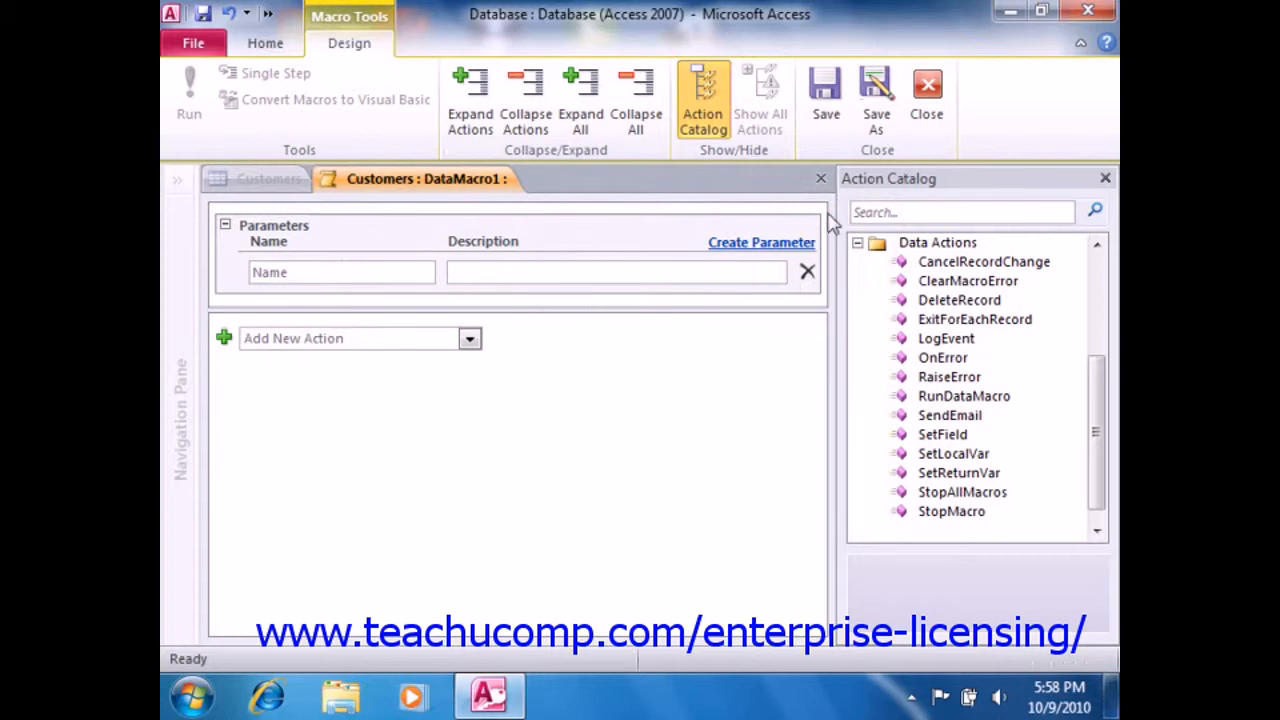
left_click(934, 128)
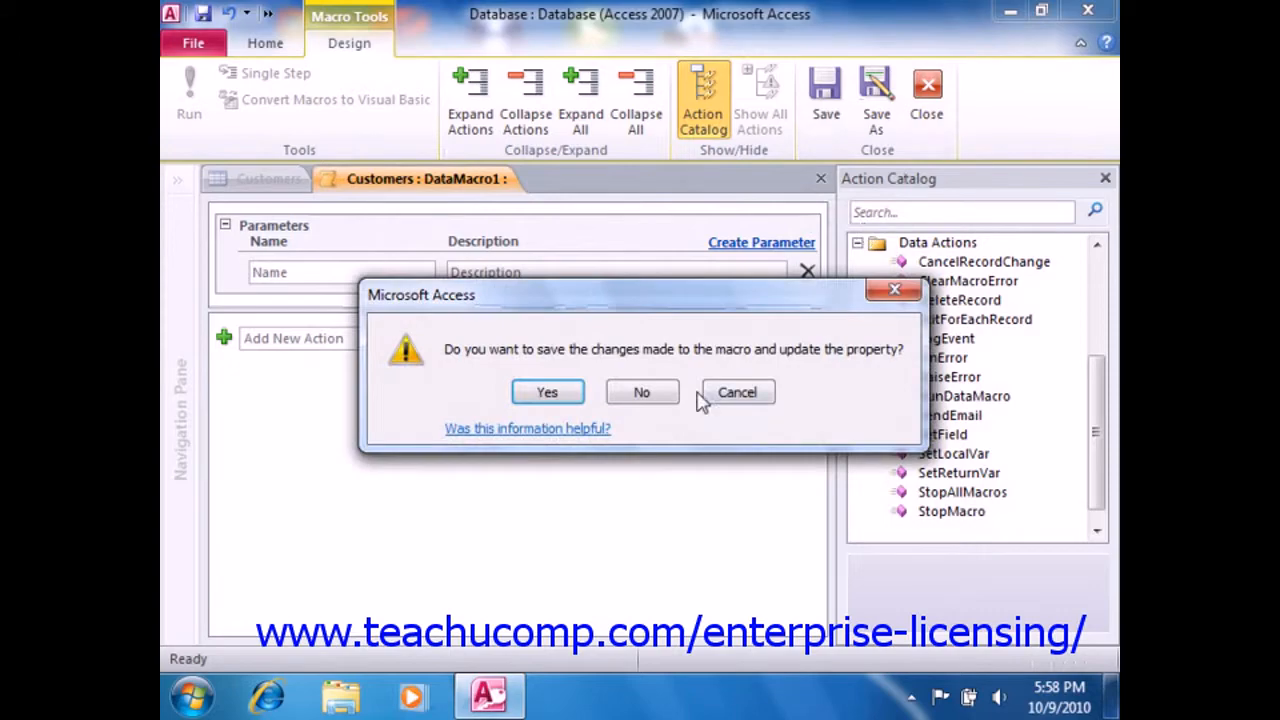
left_click(648, 397)
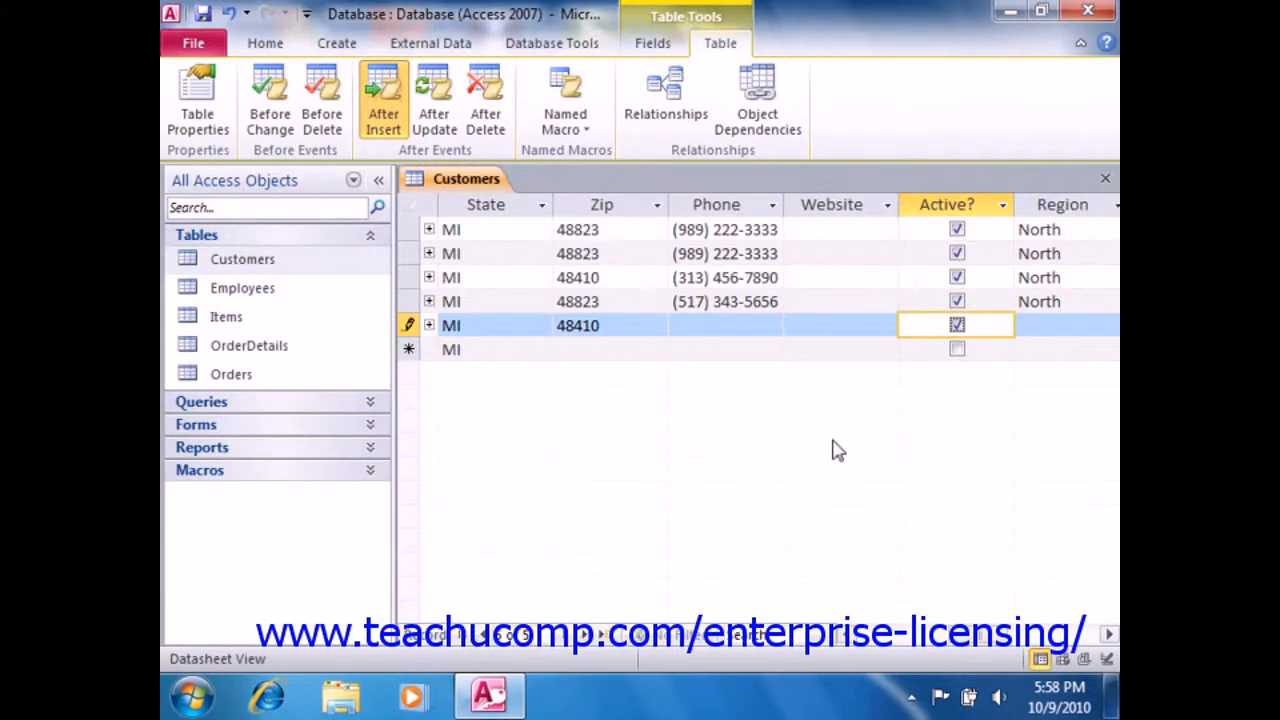